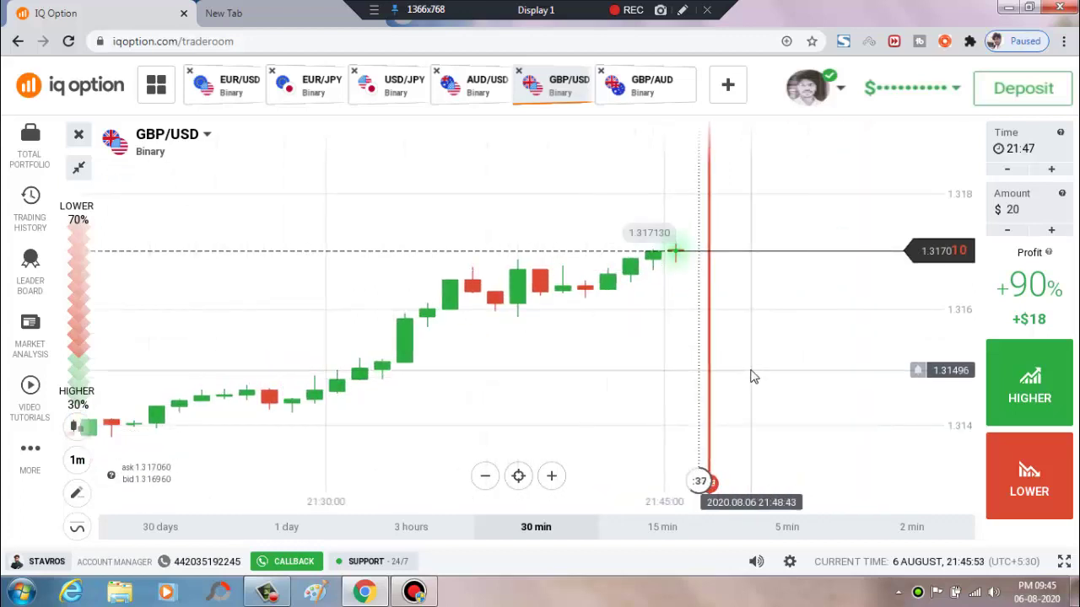
- Draw a rising trend line beneath the GBP/USD candles and zoom the chart to review it
click(76, 493)
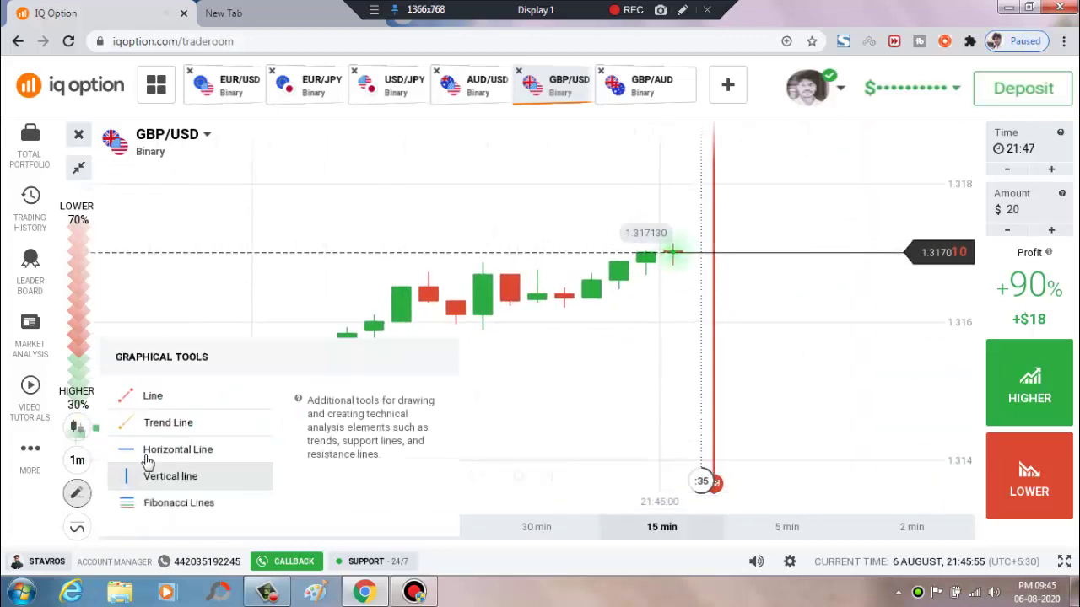
click(169, 426)
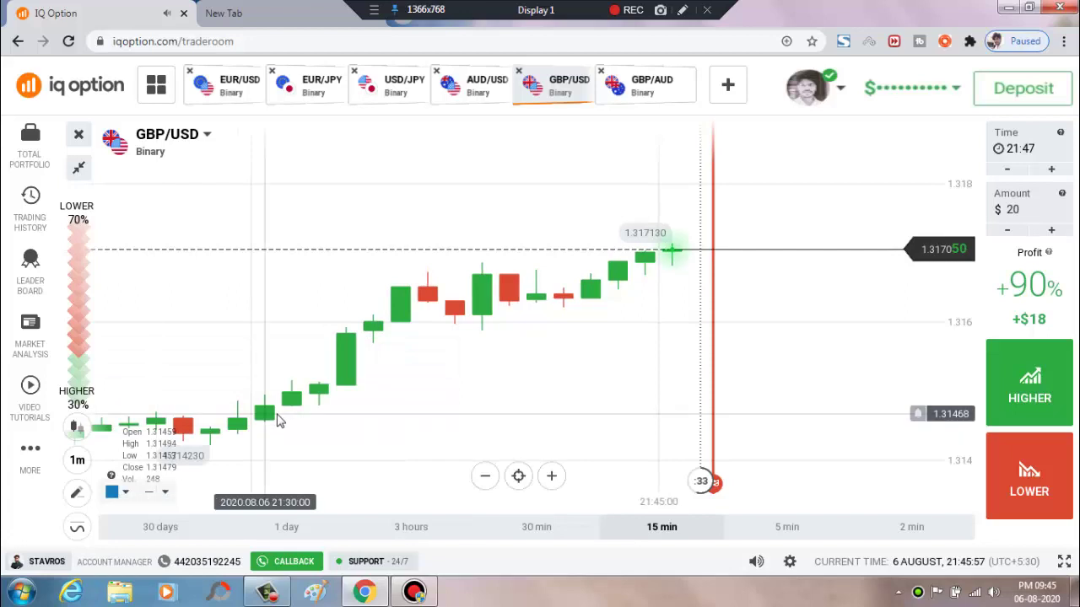
mouse_move(145, 425)
mouse_down()
mouse_move(650, 285)
mouse_move(664, 262)
mouse_move(699, 265)
mouse_up()
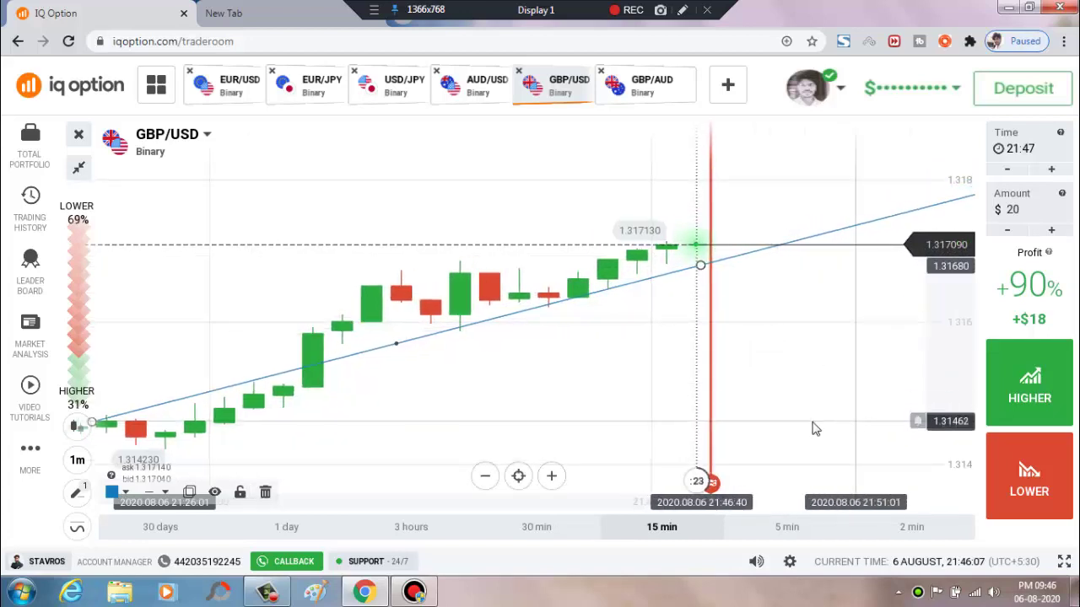
scroll(663, 273, up, 2)
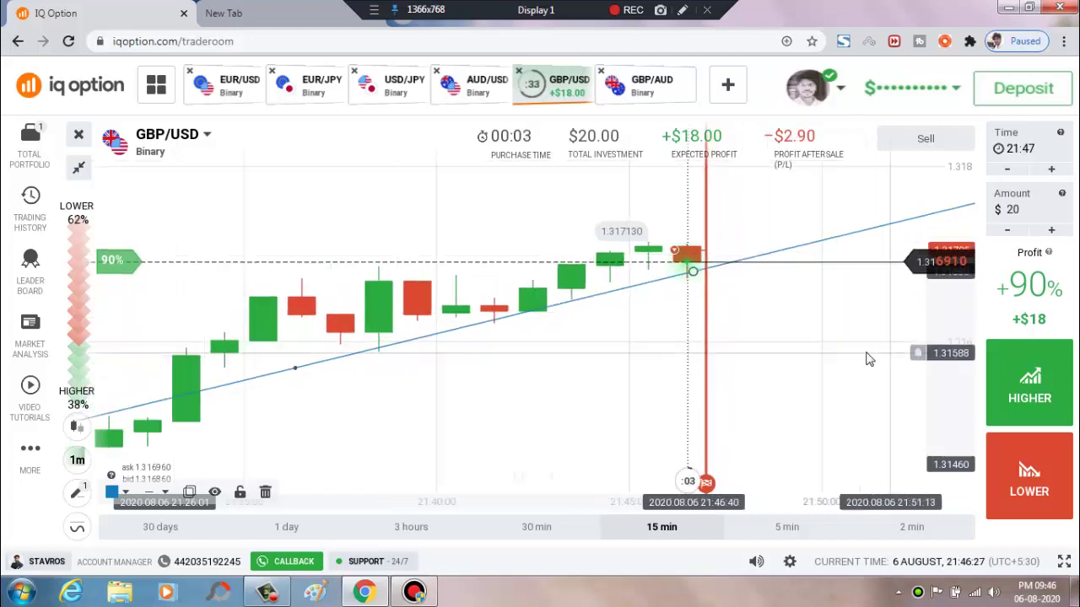
scroll(596, 376, down, 5)
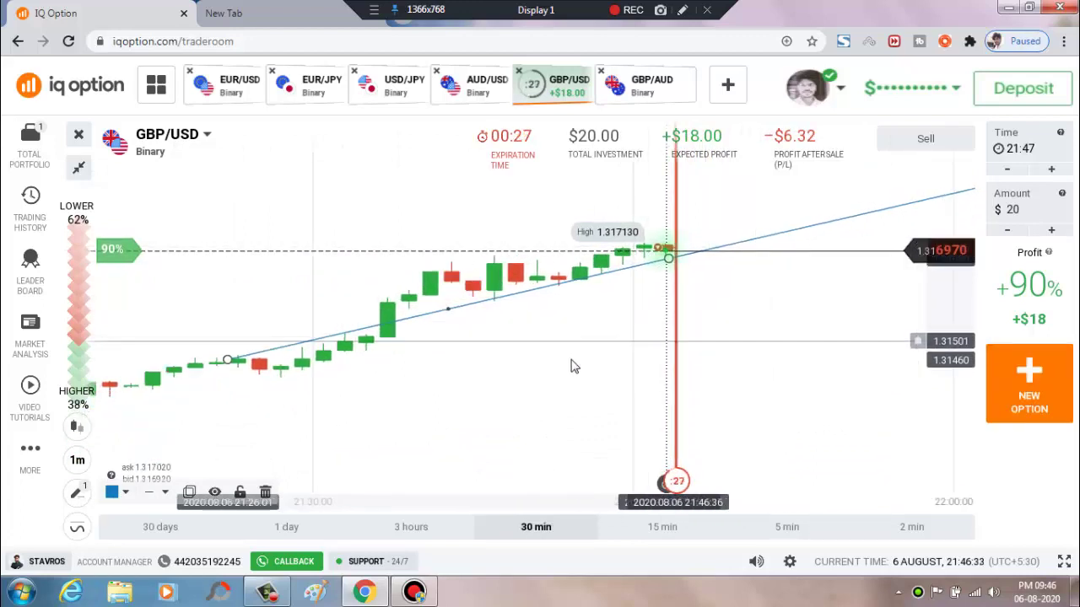
scroll(564, 370, up, 5)
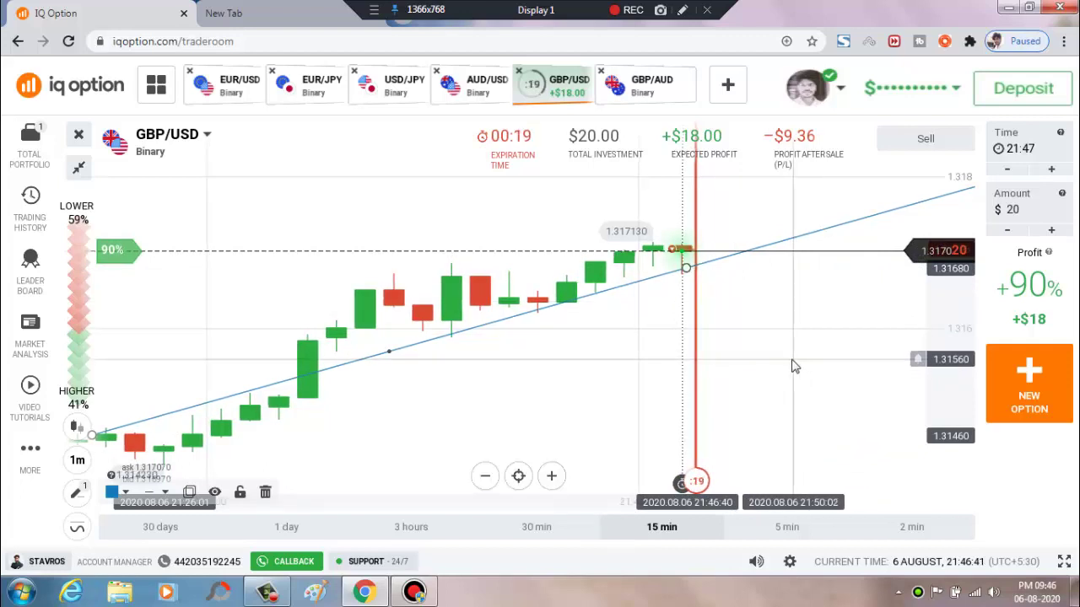
scroll(833, 397, up, 2)
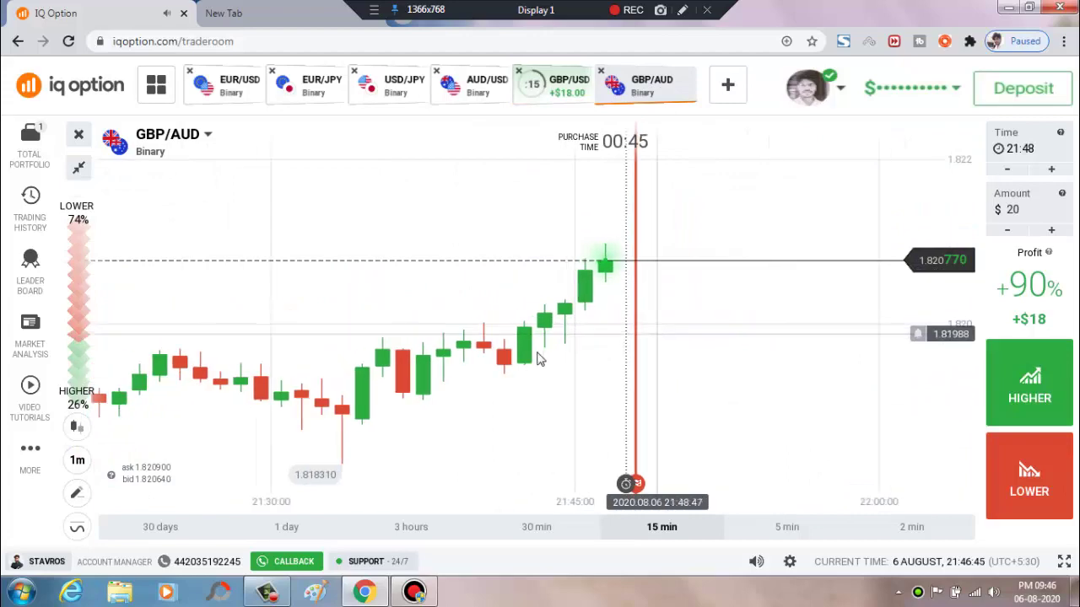
- Mark the 1.82069 level with a line on GBP/AUD and buy a $20 LOWER option
scroll(534, 357, down, 2)
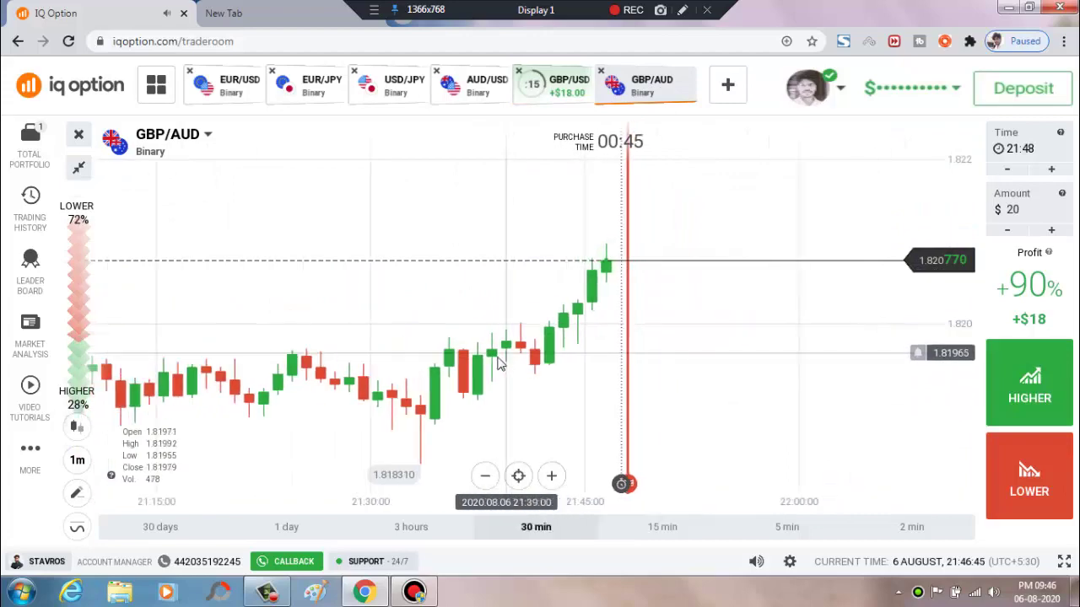
click(93, 496)
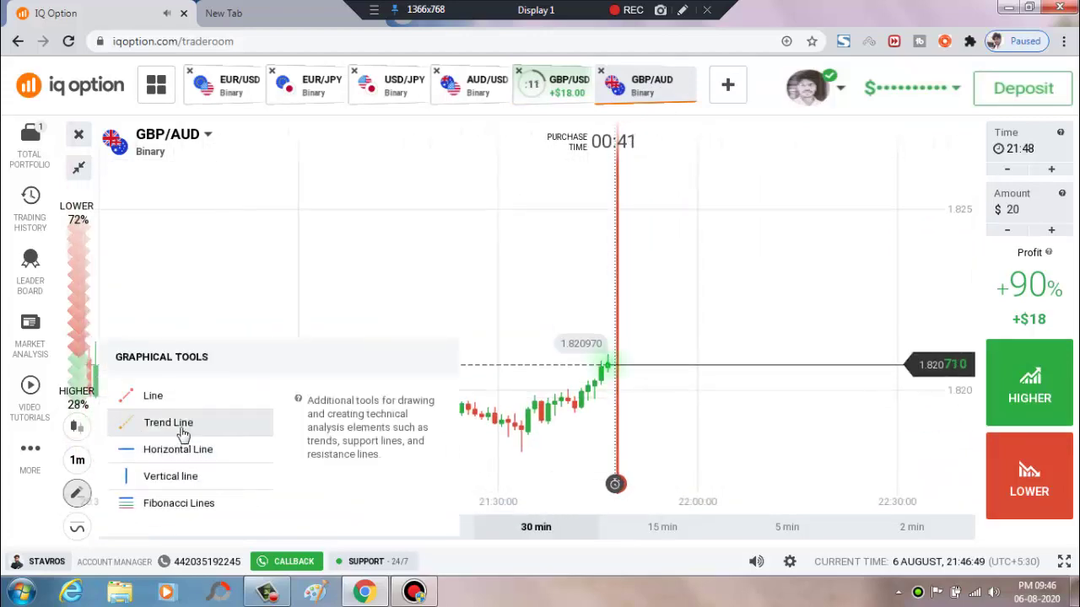
click(179, 426)
click(119, 368)
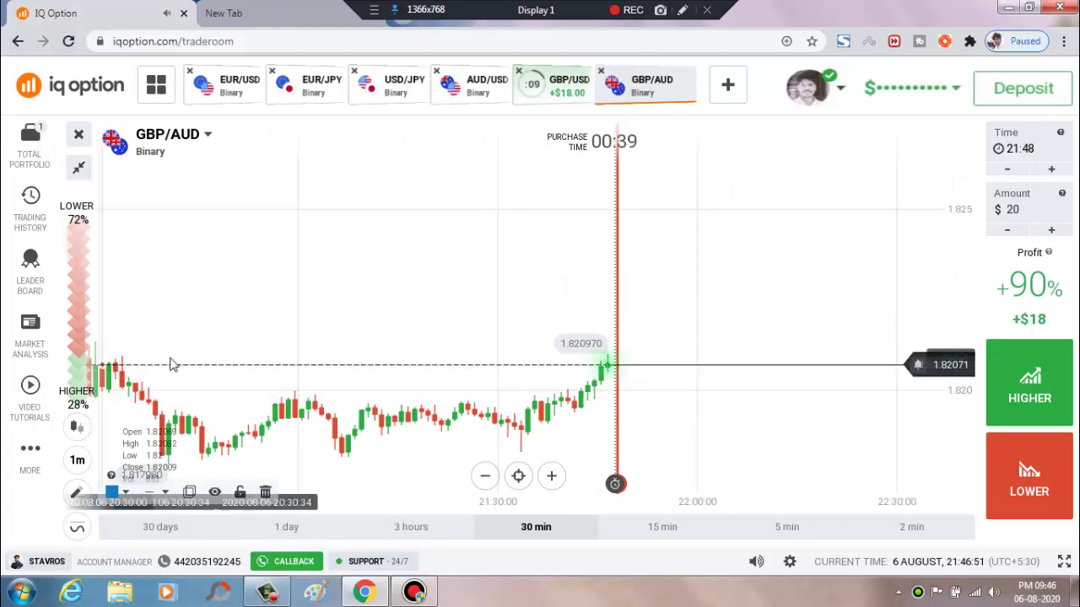
click(709, 382)
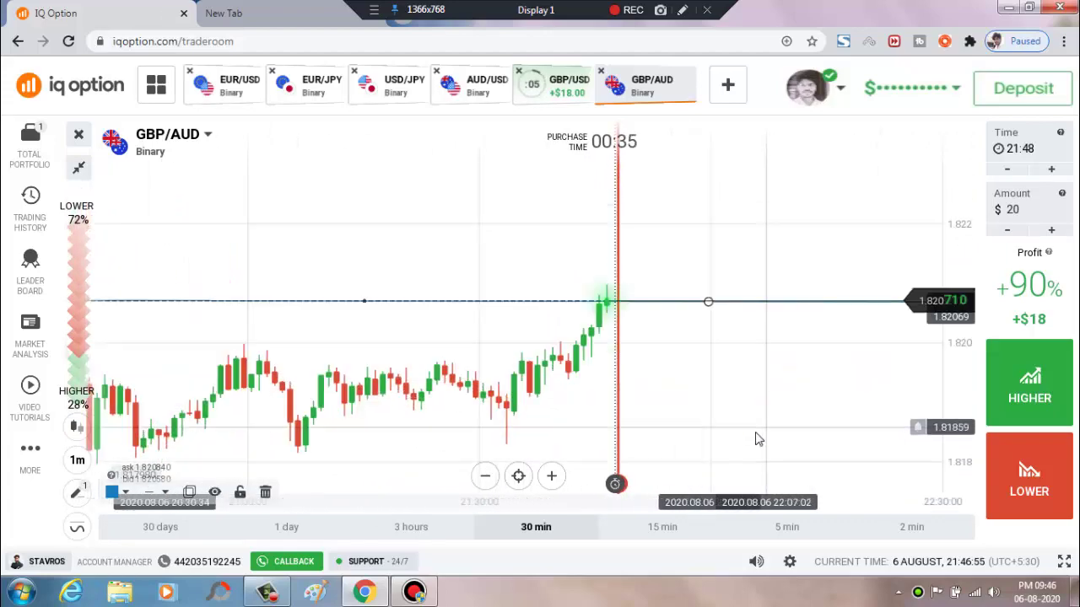
click(1044, 485)
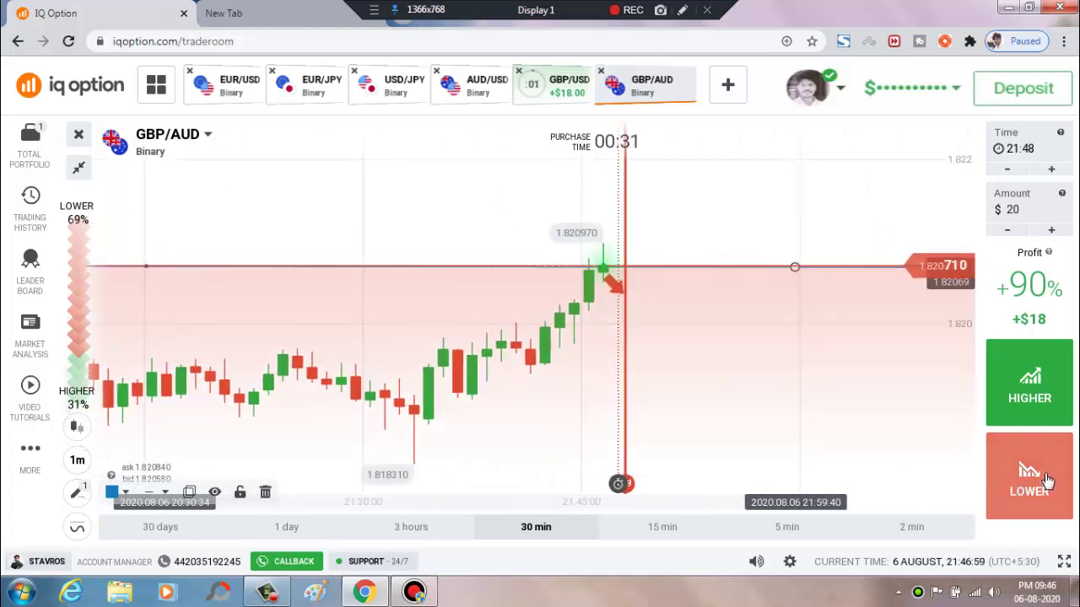
click(1044, 479)
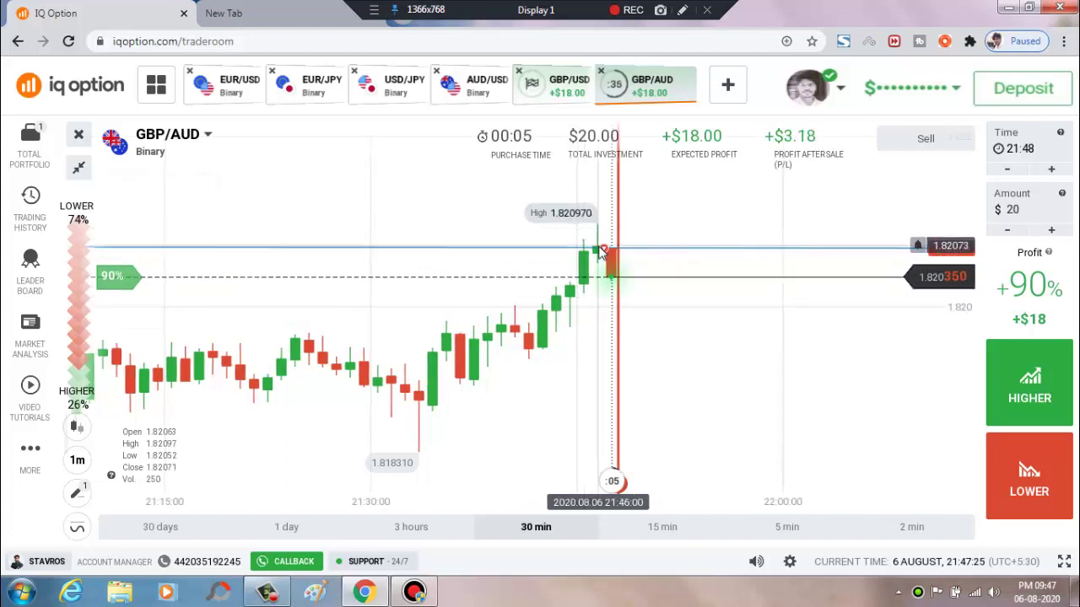
- Sketch red freehand strokes over the GBP/AUD price rise and beside the latest candle
click(682, 9)
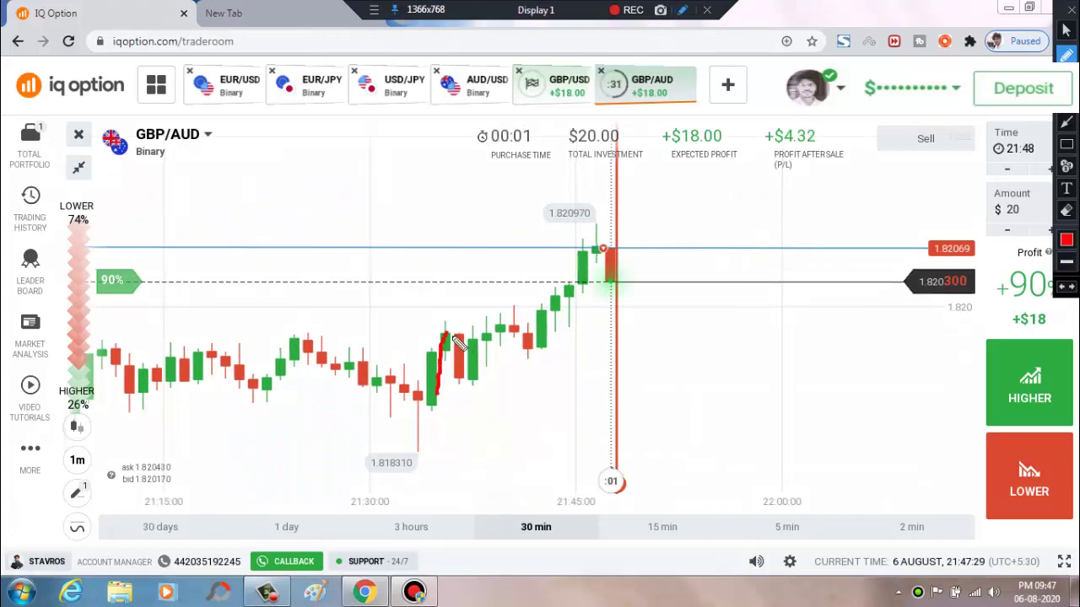
drag(508, 323, 558, 342)
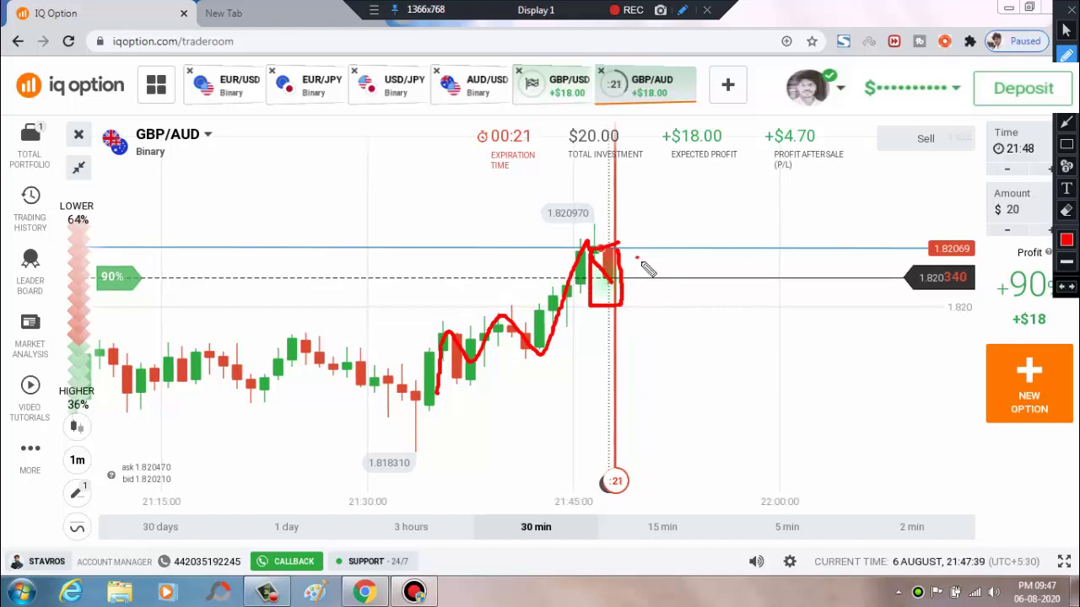
drag(637, 259, 638, 289)
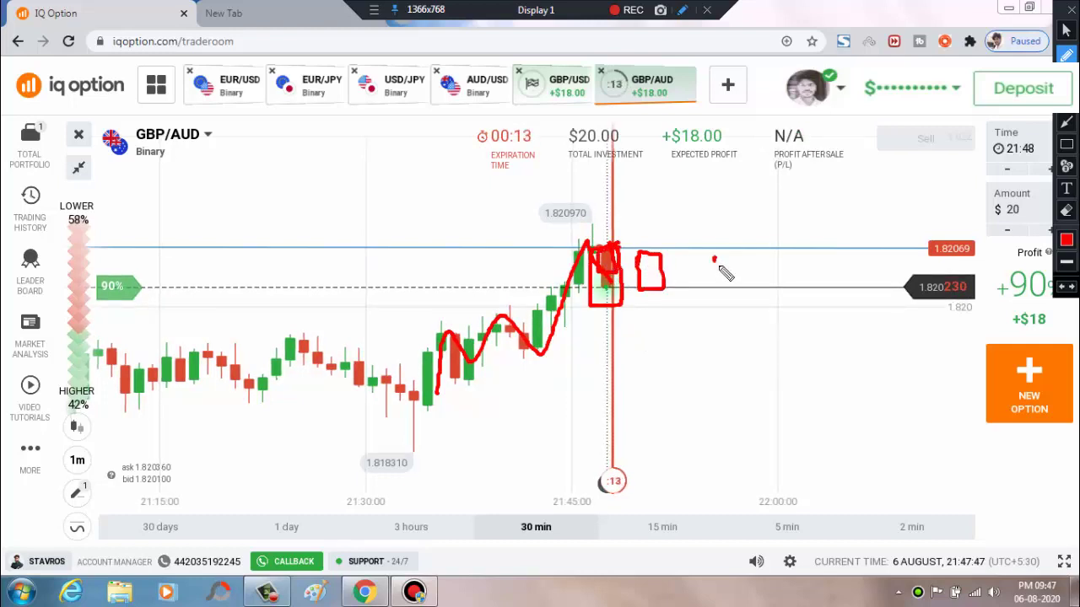
mouse_move(722, 265)
mouse_down()
mouse_move(721, 302)
mouse_move(745, 279)
mouse_up()
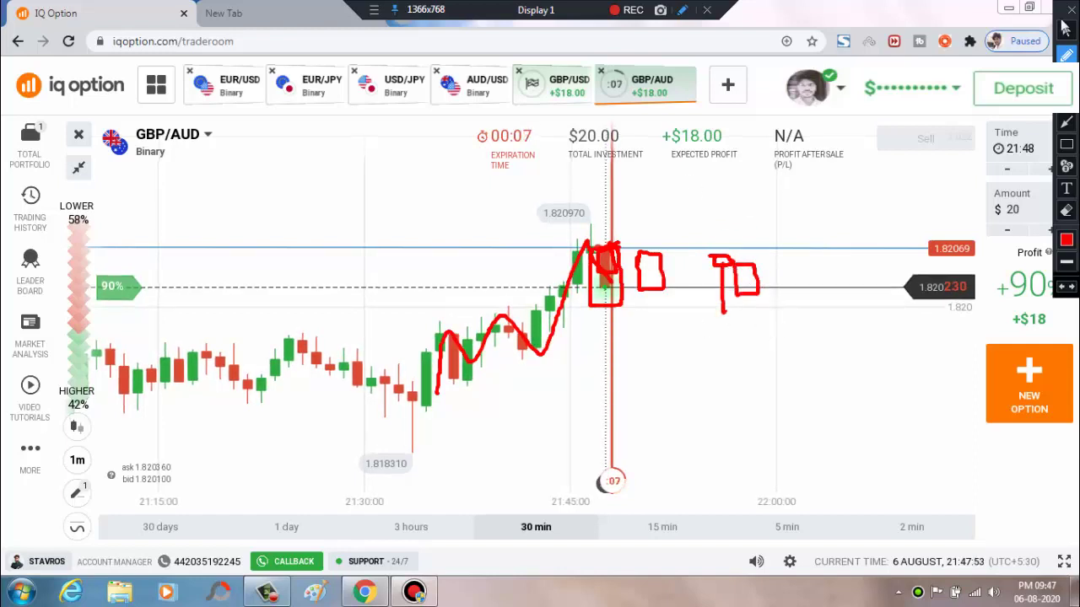
- Clear the red annotations and switch to the AUD/USD chart
key(Escape)
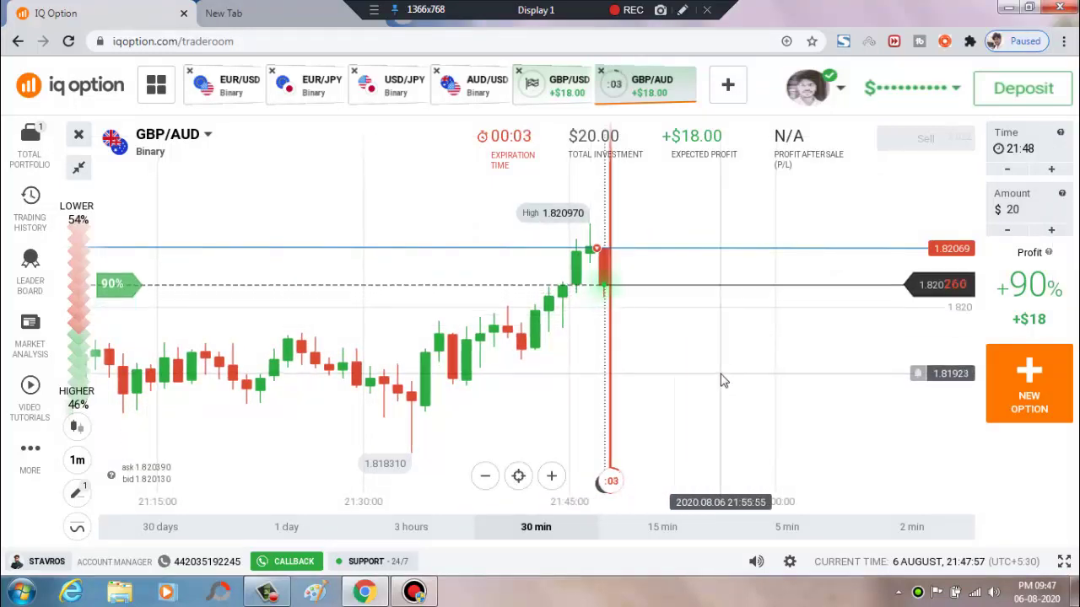
scroll(772, 416, down, 1)
scroll(771, 413, down, 1)
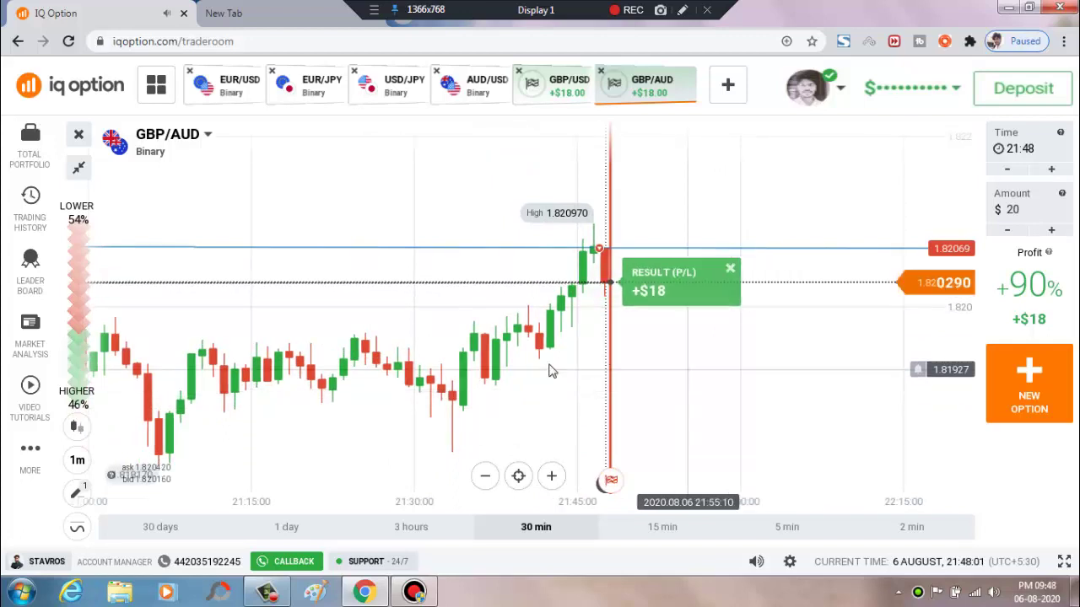
click(477, 96)
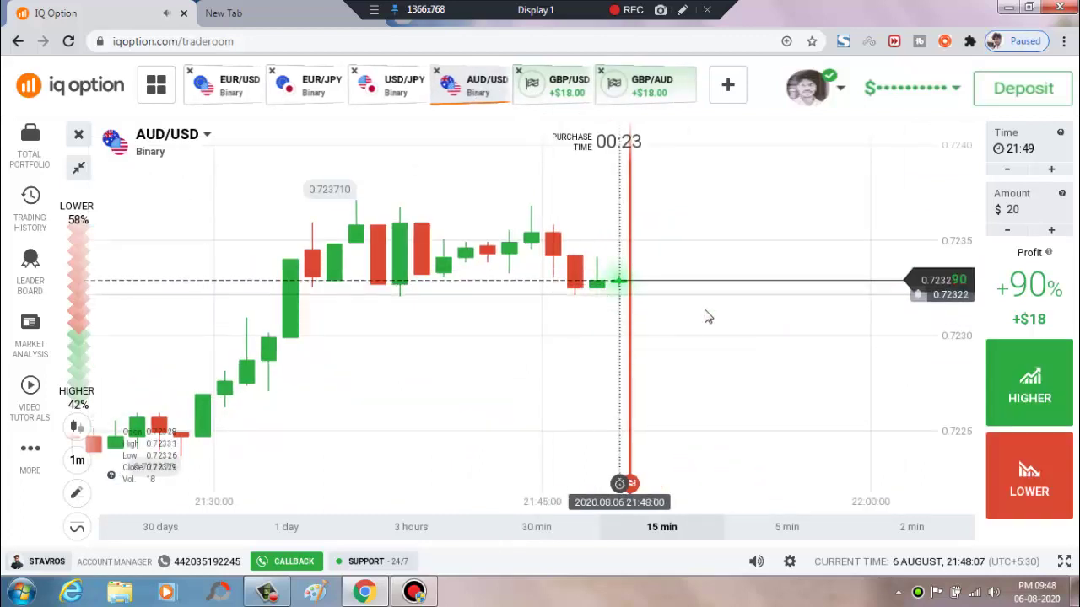
- Place a $20 rising trade on AUD/USD and add a horizontal line at 0.72322
click(1031, 403)
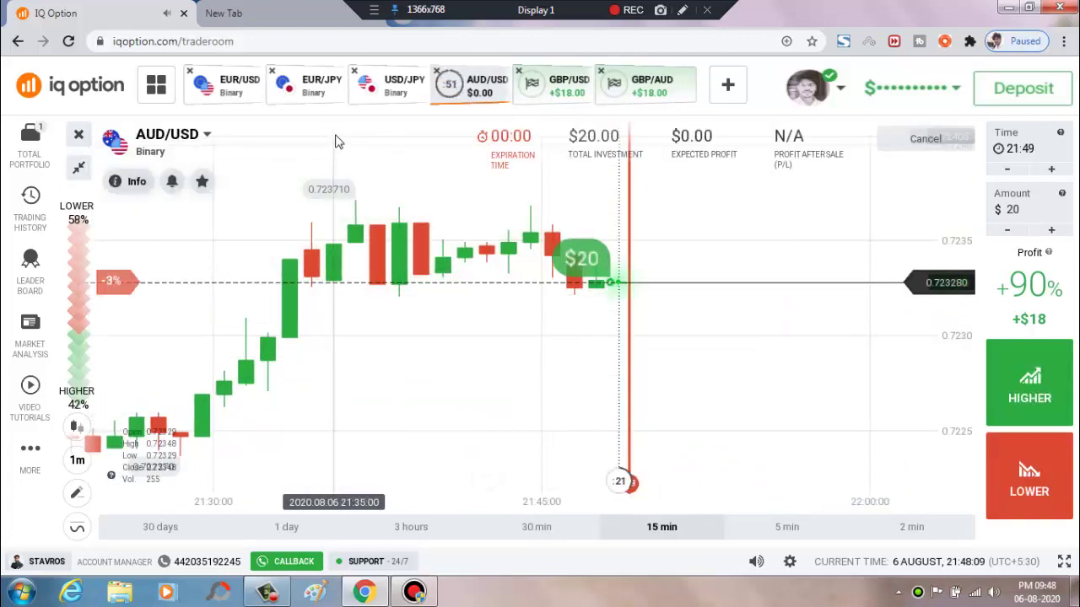
click(77, 492)
click(179, 449)
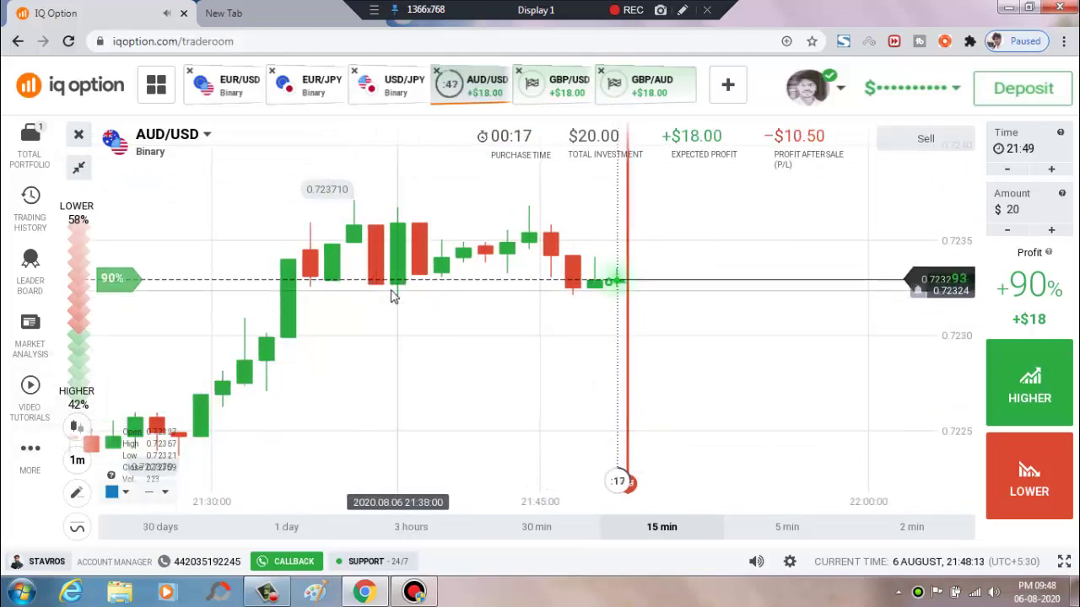
click(393, 287)
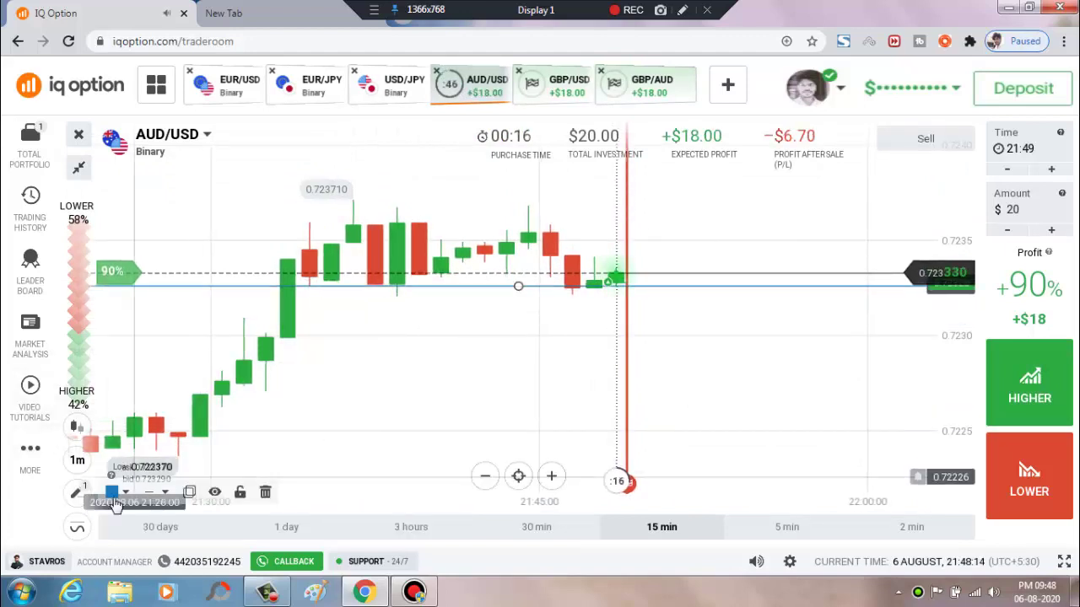
click(77, 492)
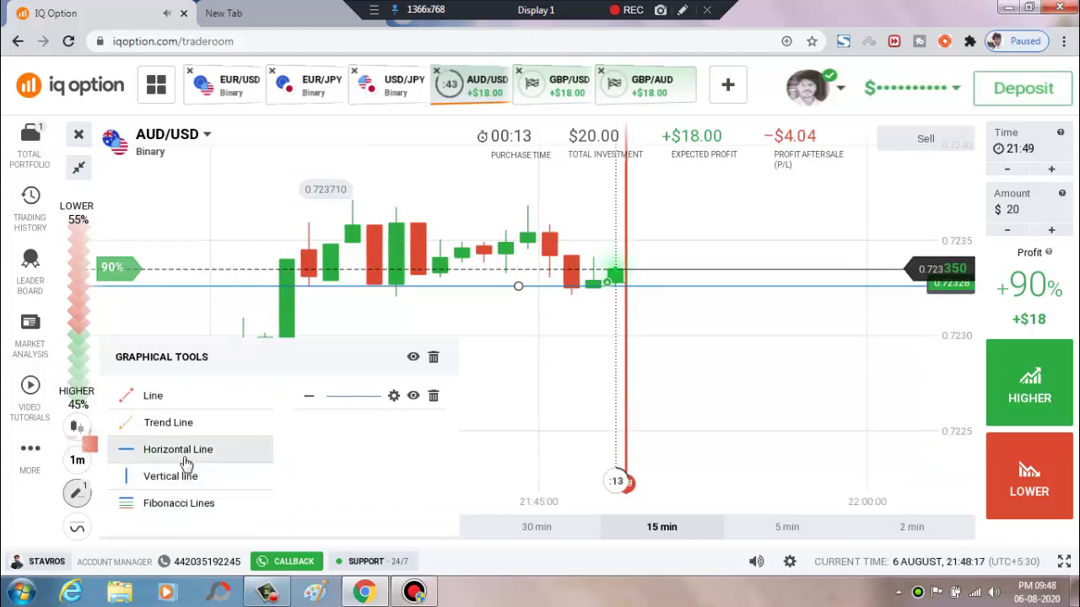
click(141, 447)
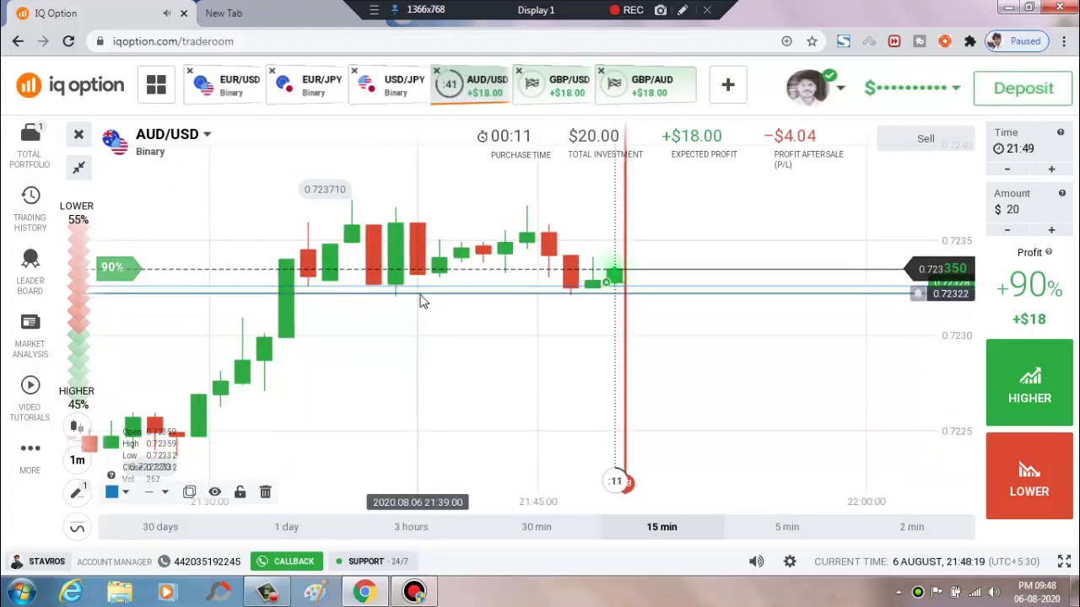
click(425, 293)
- Zoom in on the recent AUD/USD candles, then annotate and clear a red freehand sketch
click(551, 475)
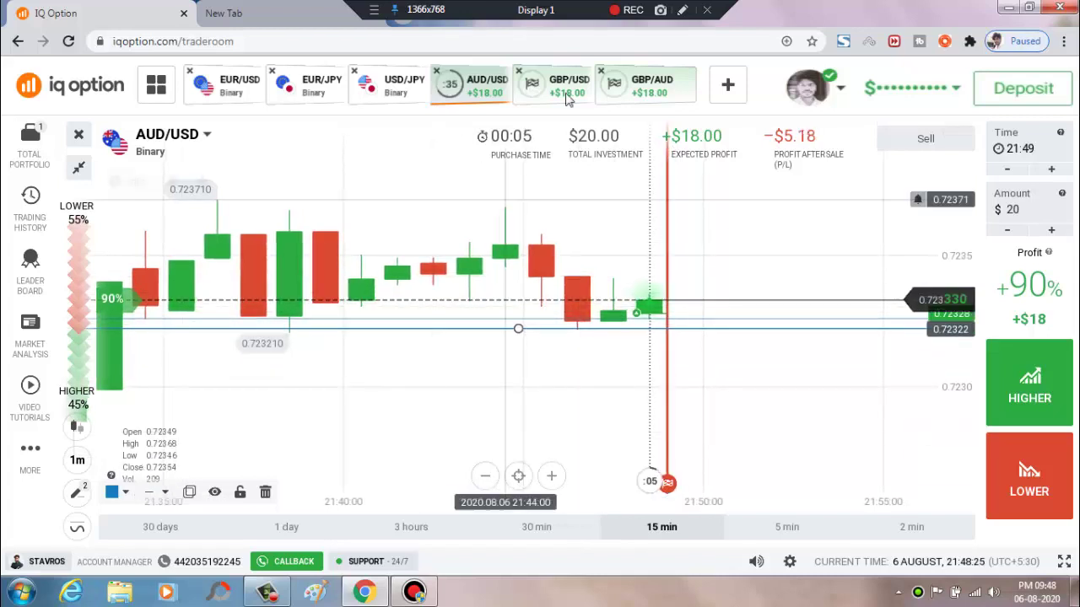
click(681, 10)
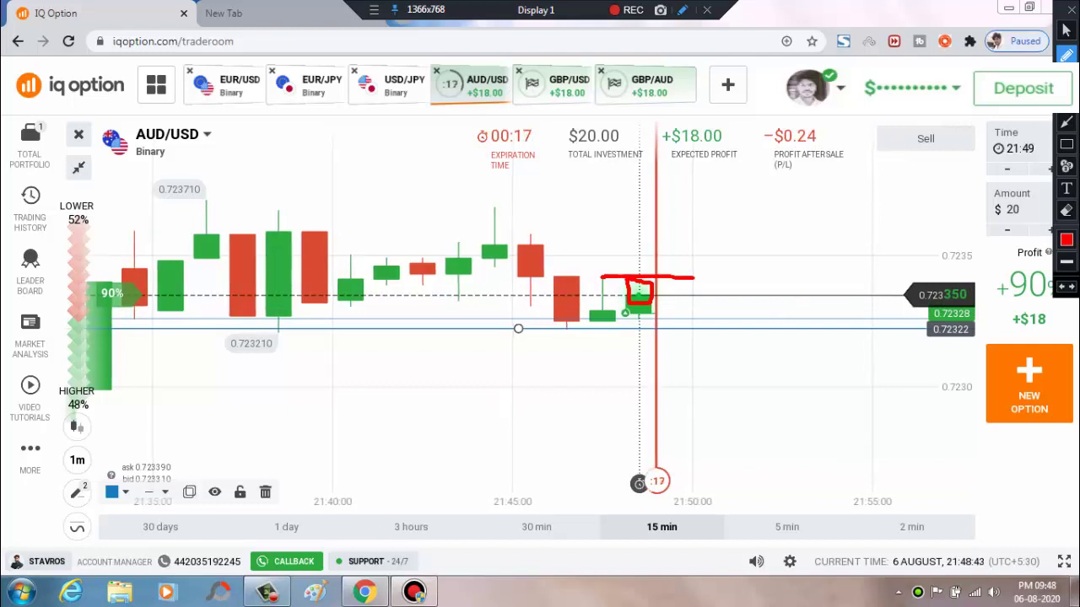
click(1067, 25)
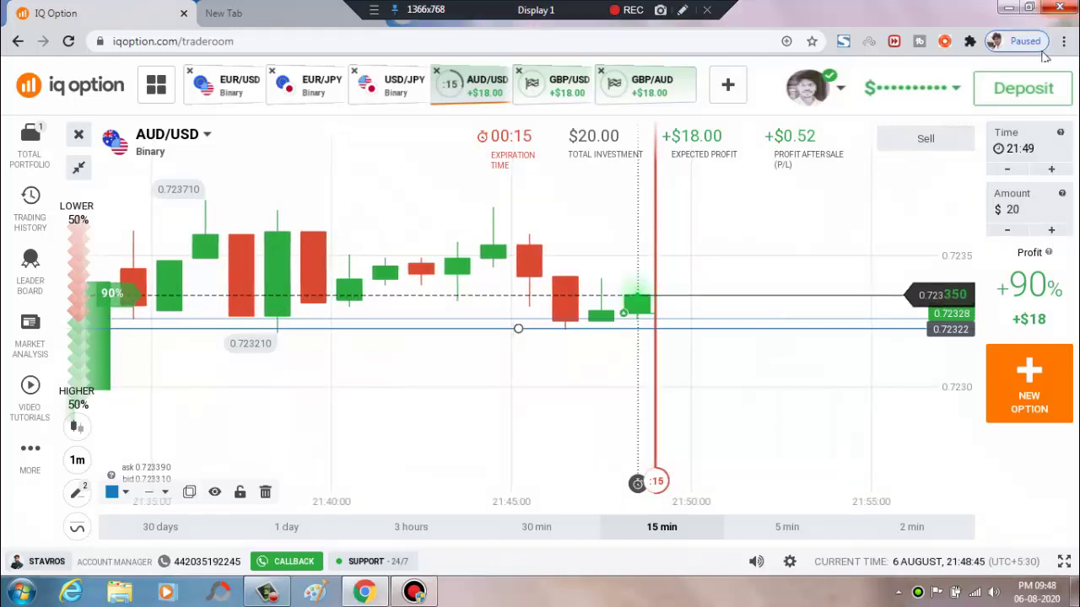
scroll(731, 434, down, 5)
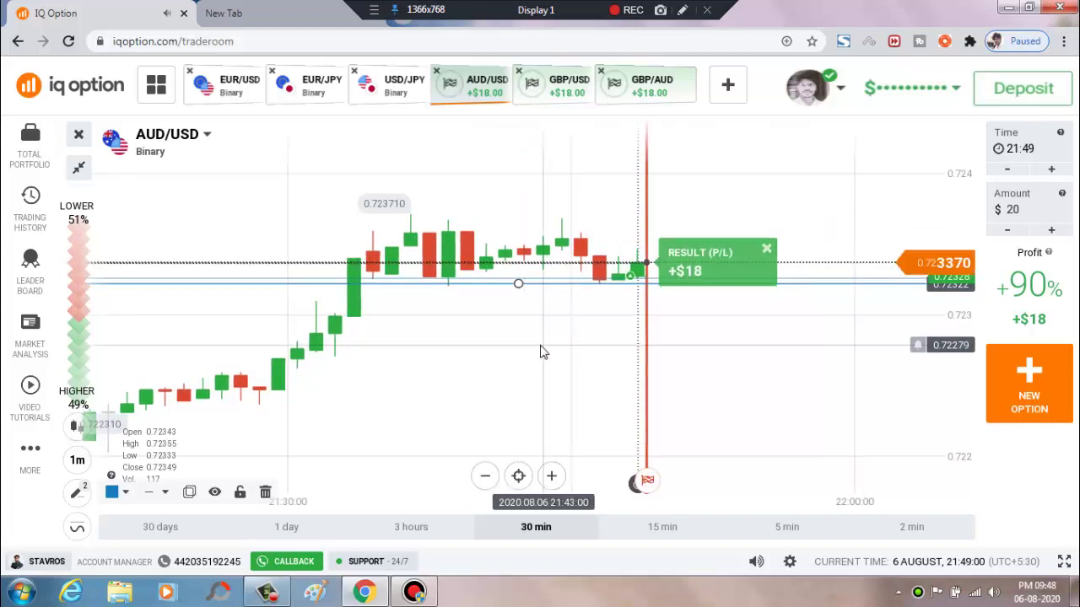
- Switch to USD/JPY, place a $20 LOWER trade, and set the chart to 15 min
click(403, 84)
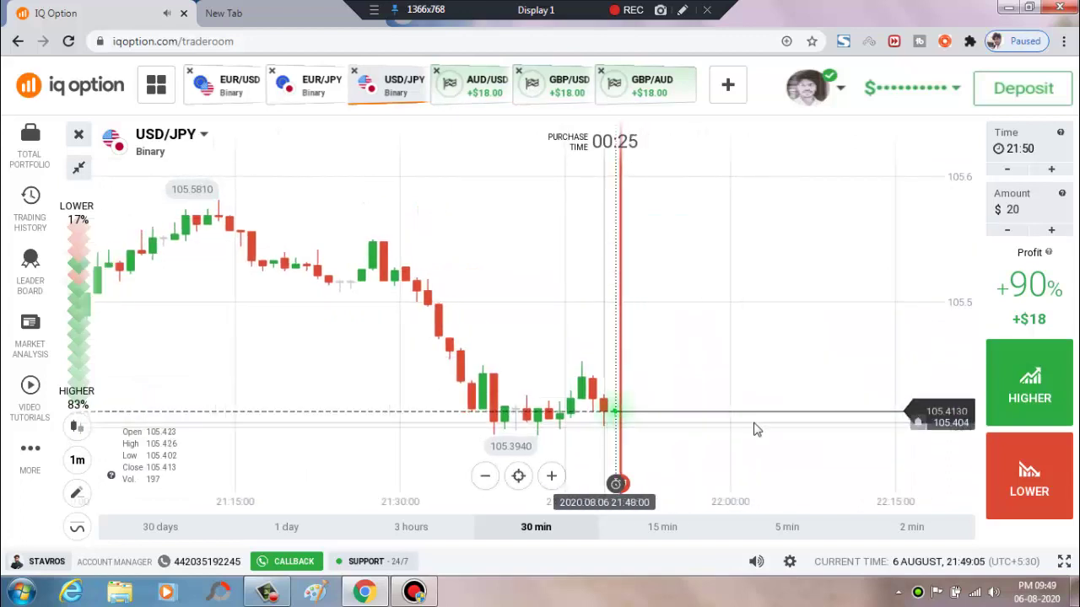
scroll(742, 482, up, 3)
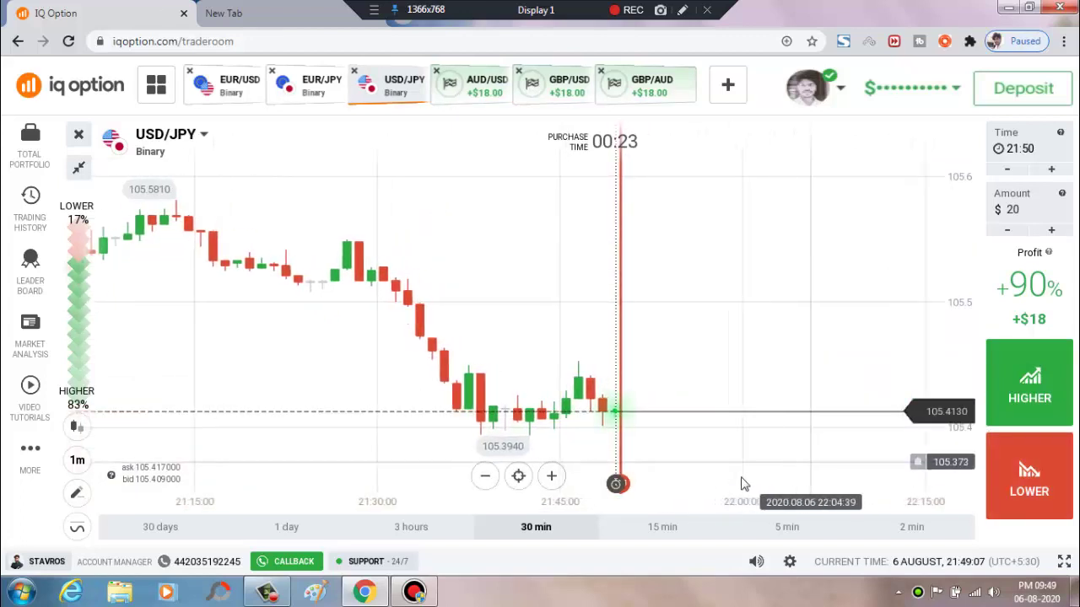
click(1054, 494)
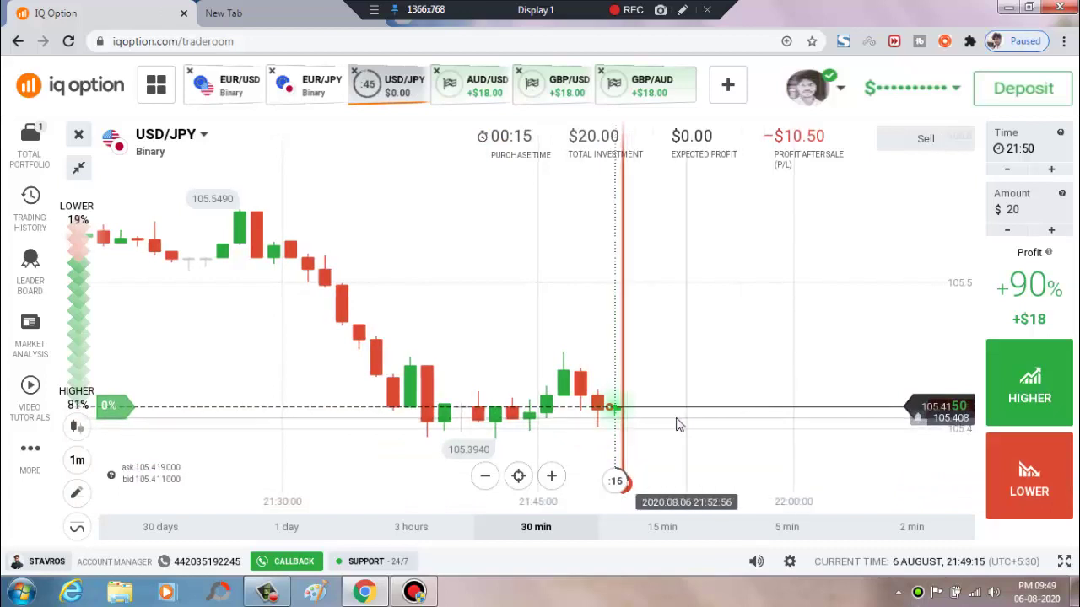
click(663, 526)
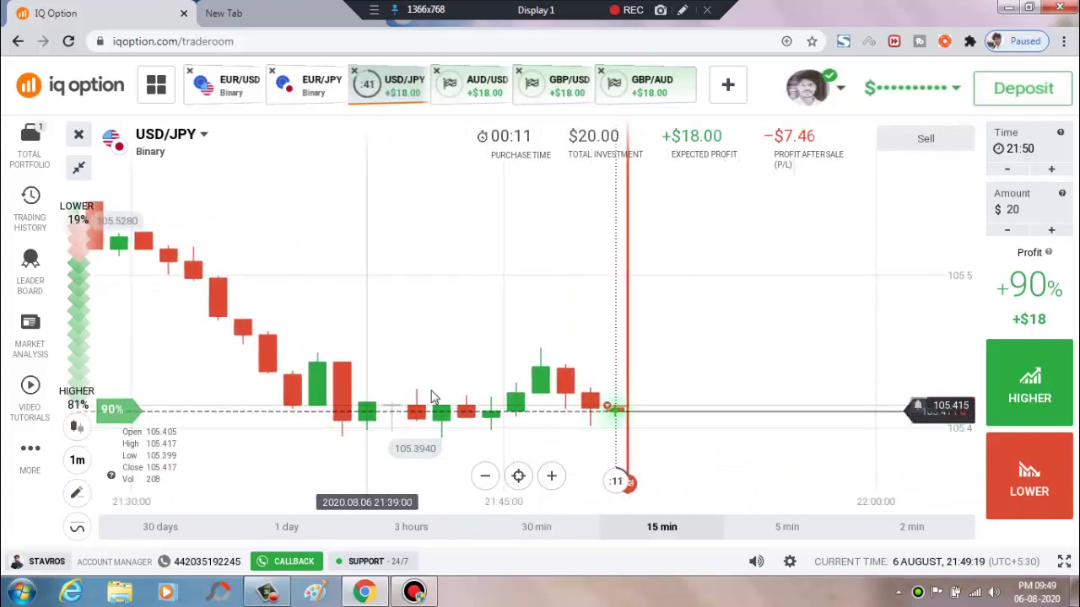
- Trace the latest USD/JPY candles with a red stroke, then clear it
click(683, 11)
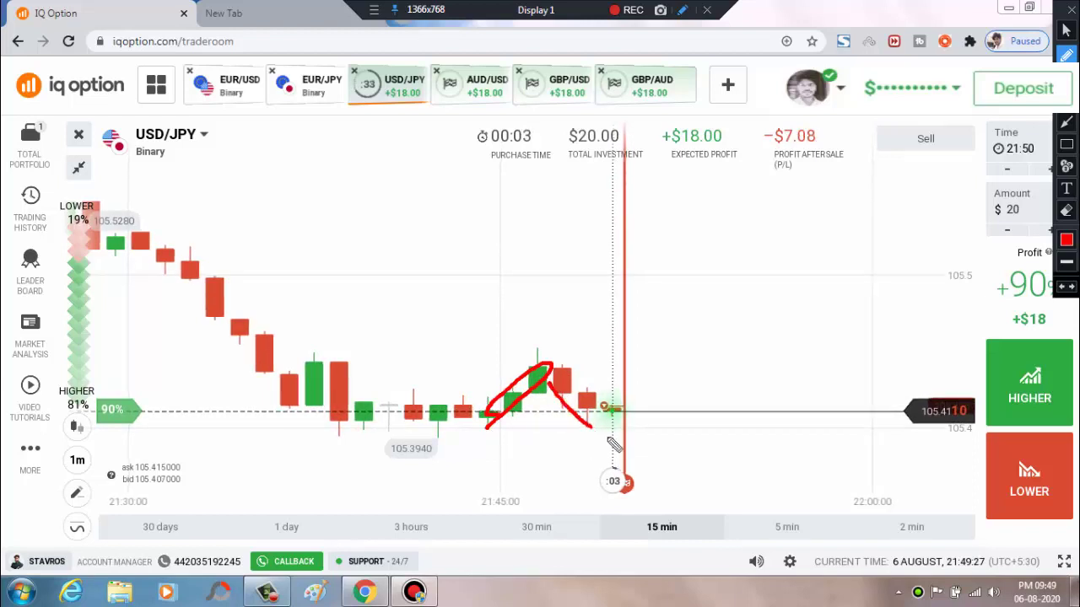
drag(607, 437, 573, 386)
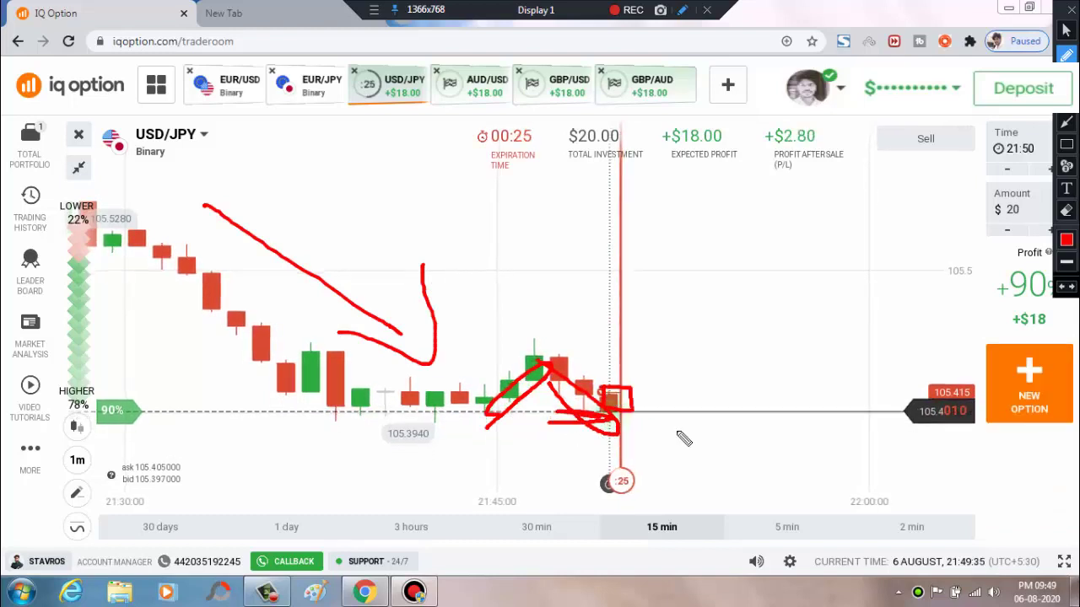
click(1072, 9)
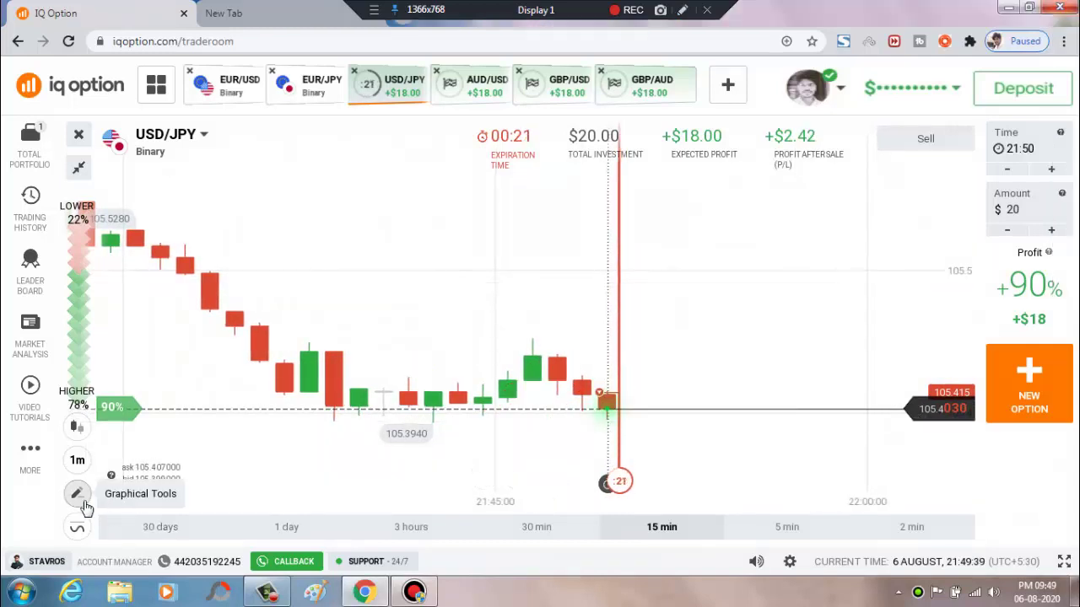
- Add a horizontal line at 105.393 on the USD/JPY chart
click(76, 493)
click(150, 451)
click(443, 415)
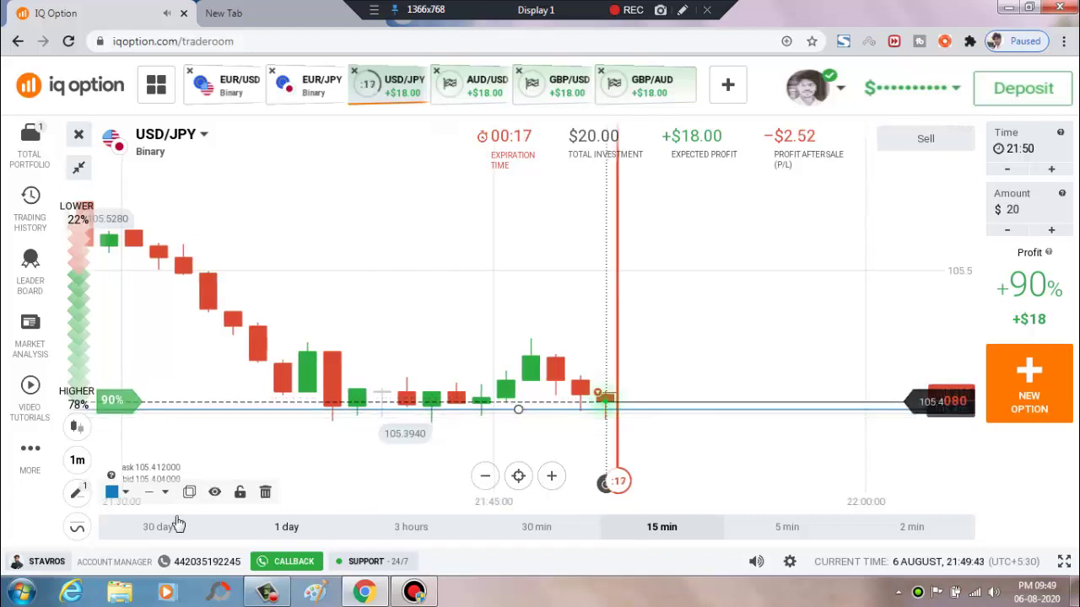
click(76, 493)
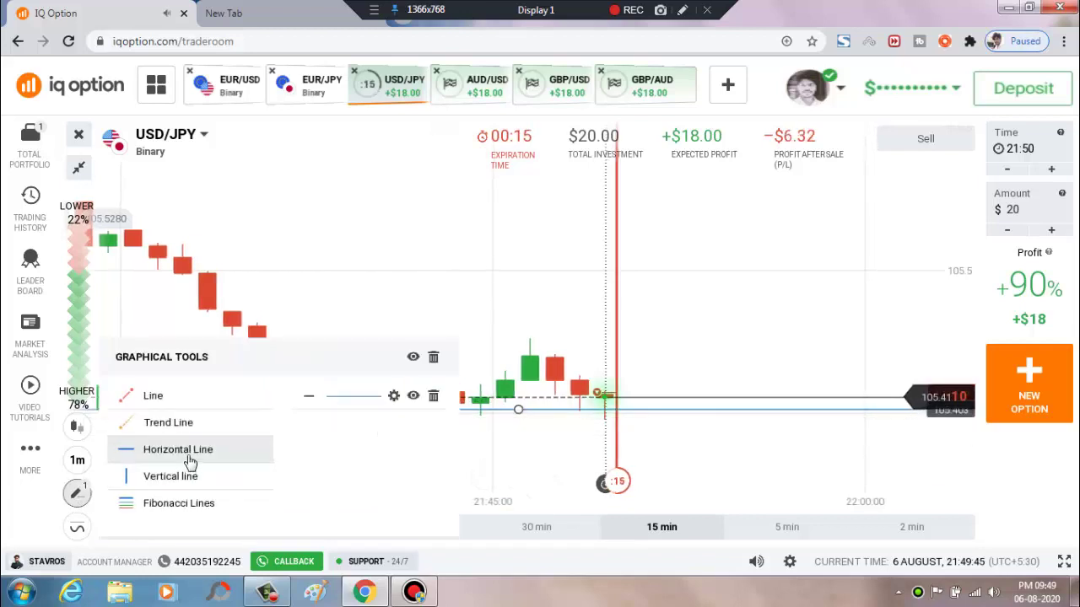
click(457, 461)
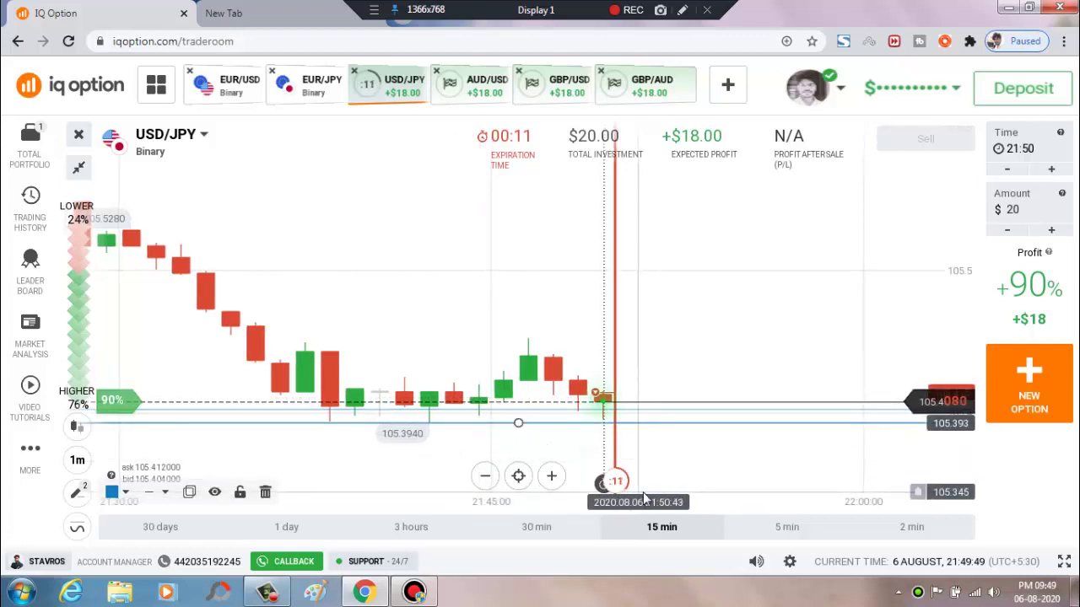
scroll(728, 515, down, 2)
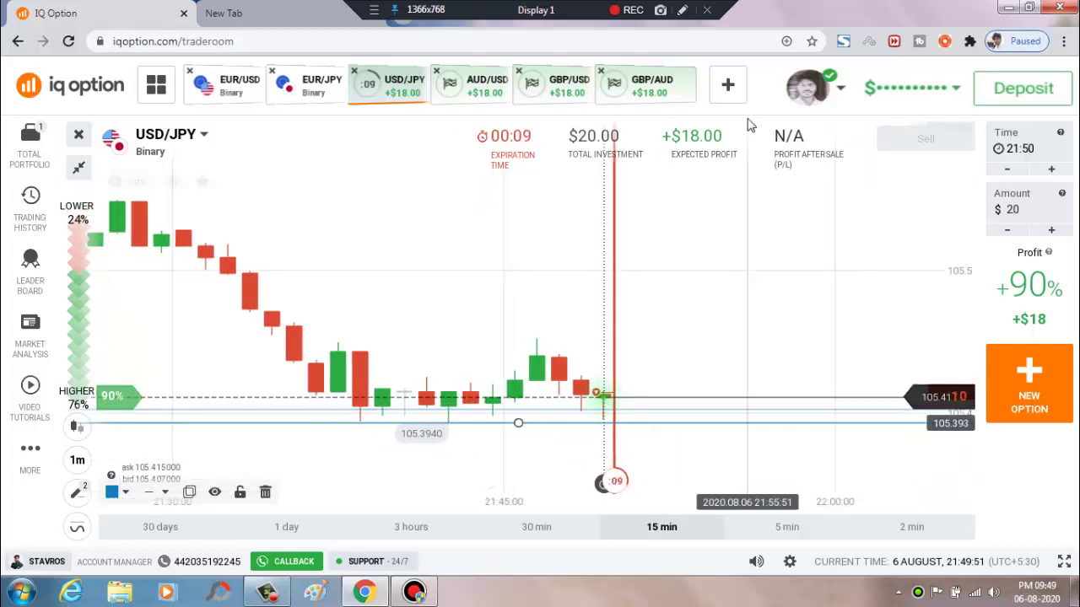
- Draw a red freehand arrow marking the USD/JPY downtrend
click(683, 11)
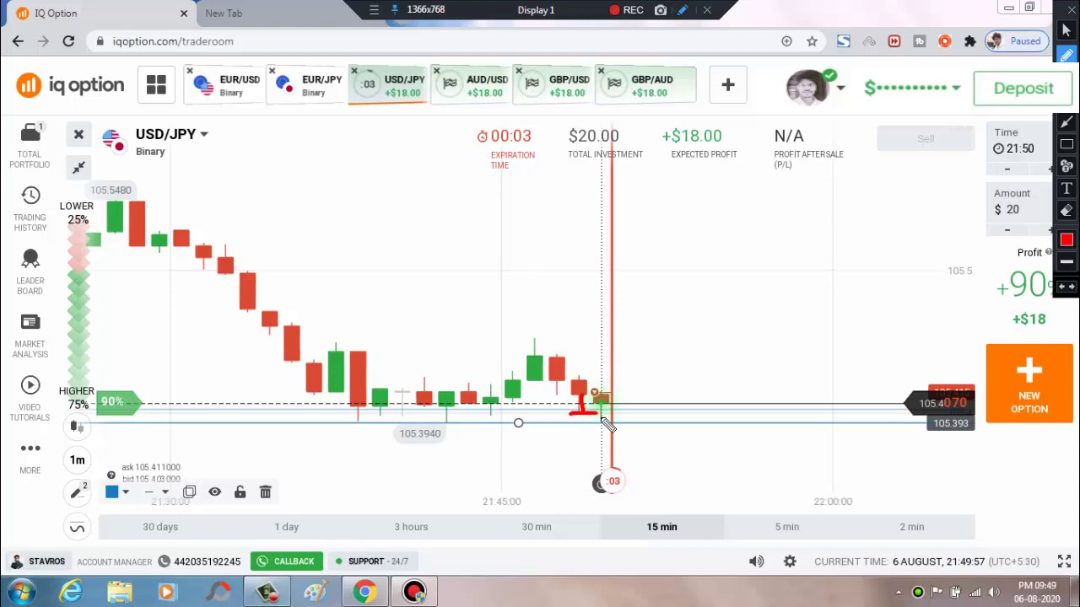
drag(236, 189, 413, 264)
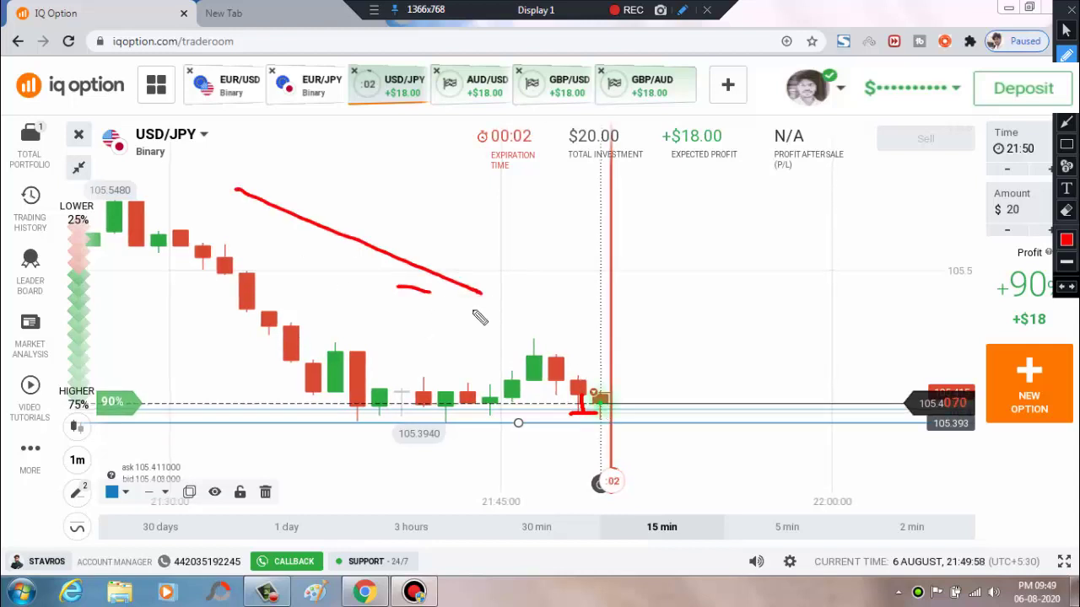
drag(475, 312, 506, 217)
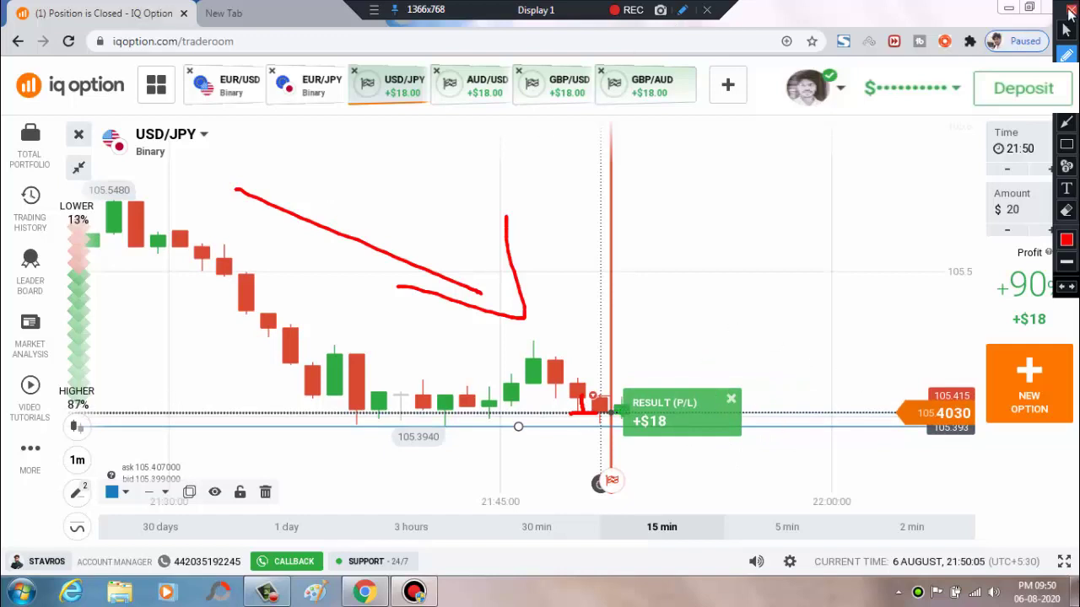
- Clear the red sketch and place a $20 HIGHER trade on EUR/JPY
click(1069, 12)
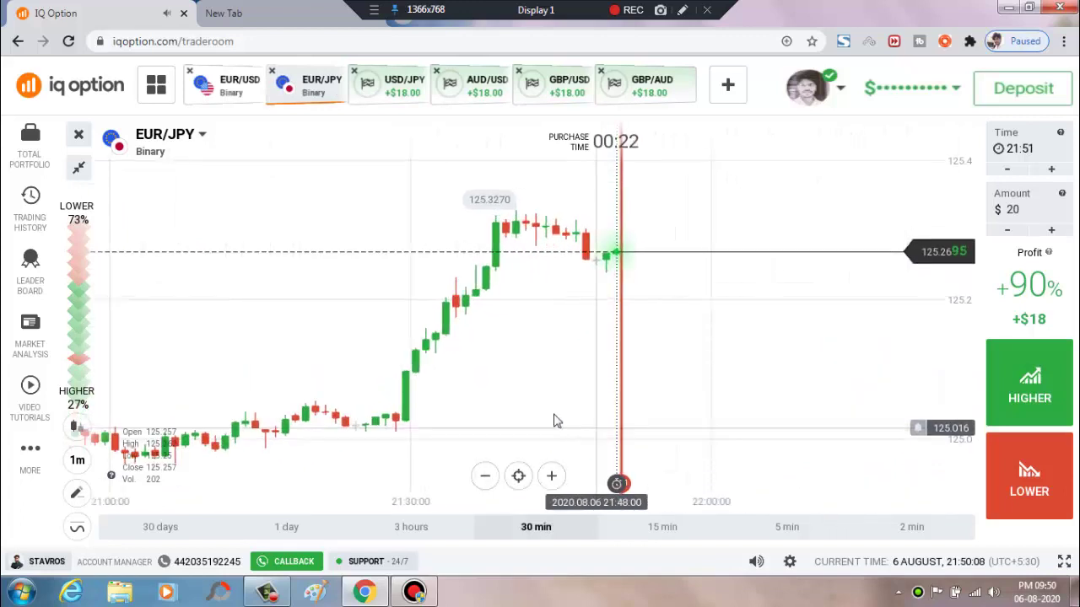
click(1057, 386)
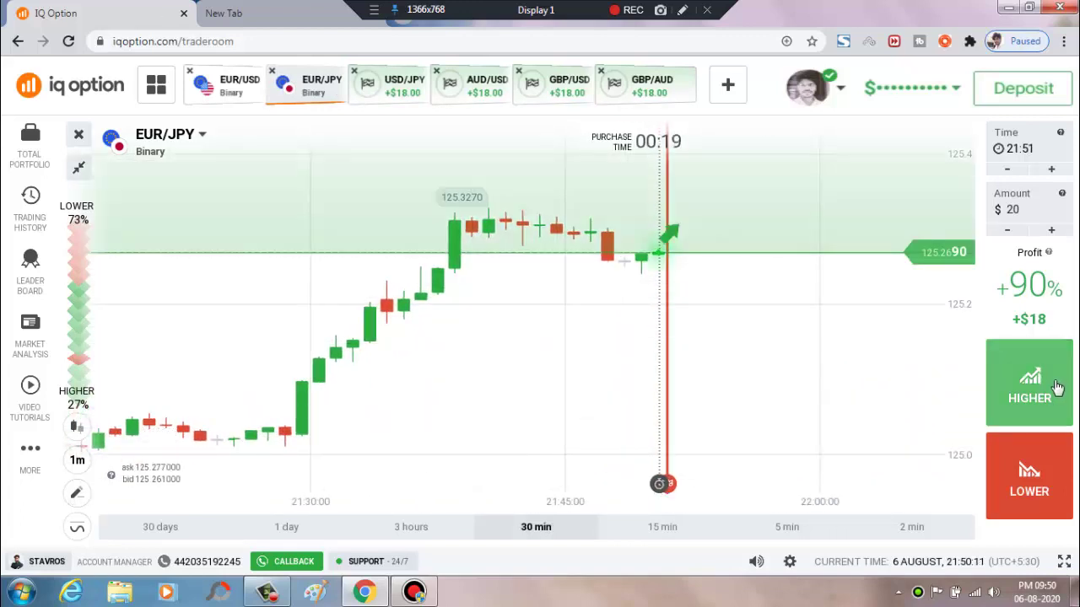
click(1057, 386)
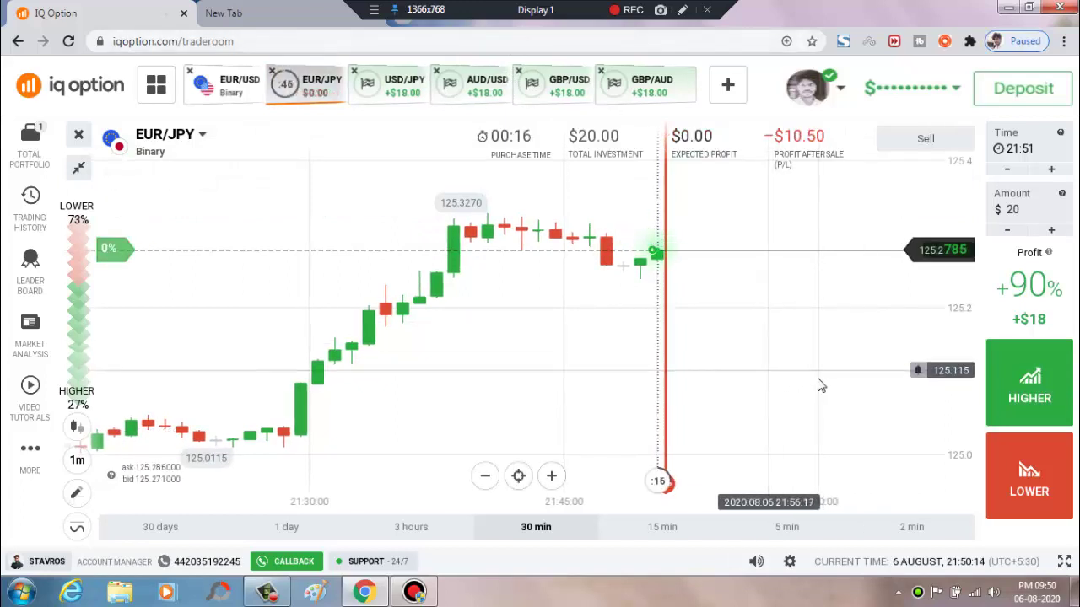
scroll(792, 392, up, 3)
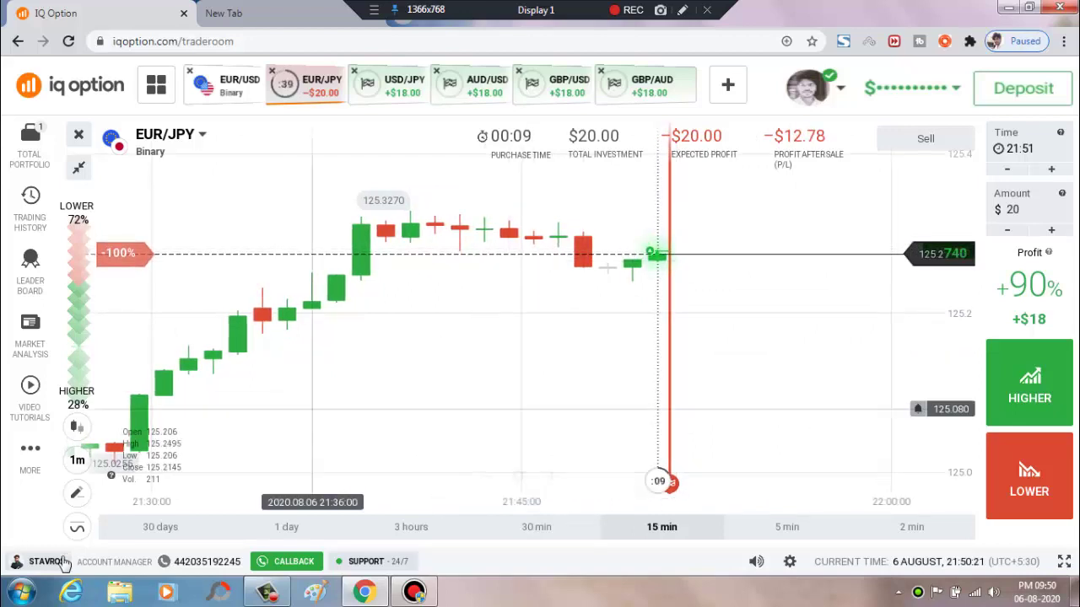
- Place two horizontal level lines on the EUR/JPY chart
click(77, 493)
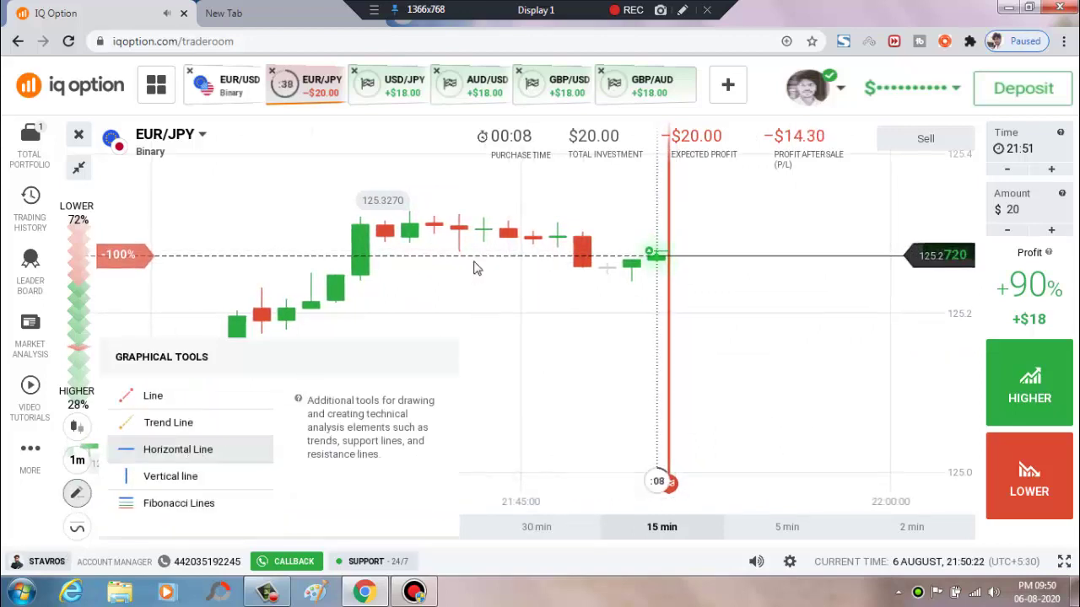
click(472, 263)
click(516, 248)
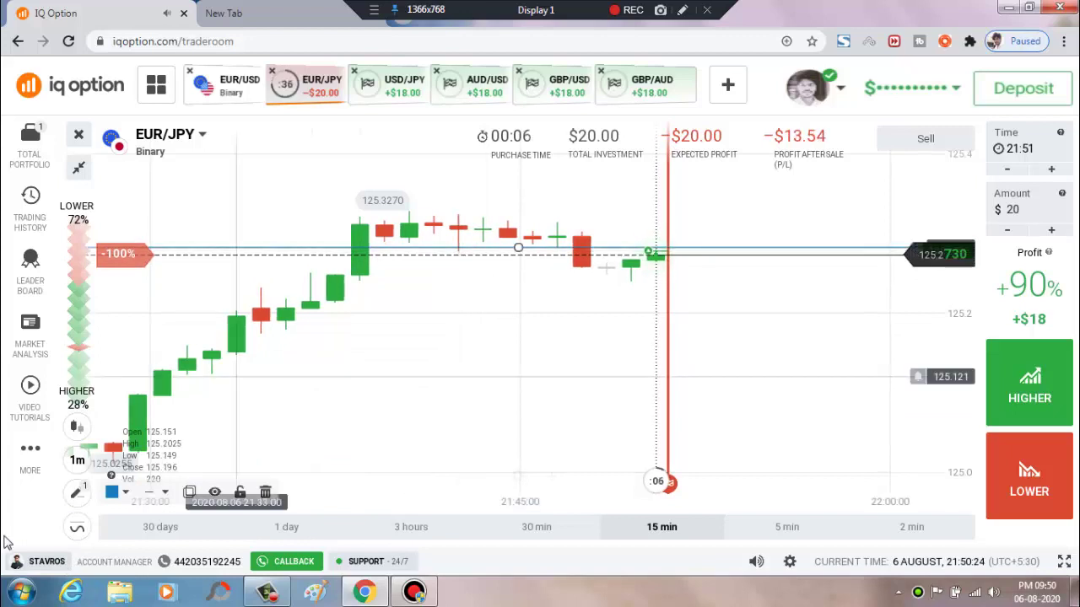
click(84, 493)
click(137, 455)
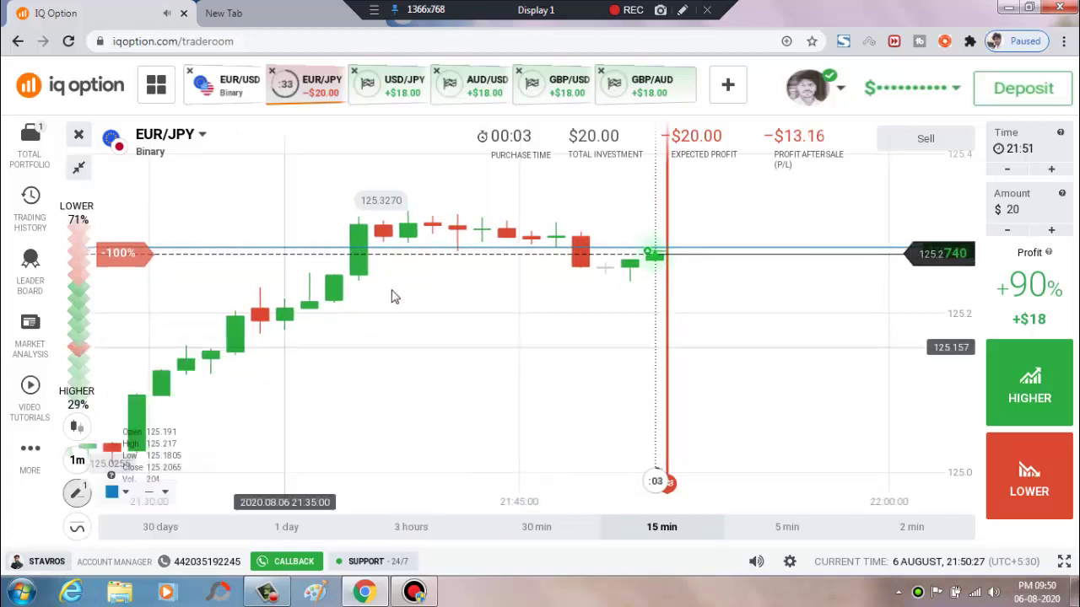
click(437, 248)
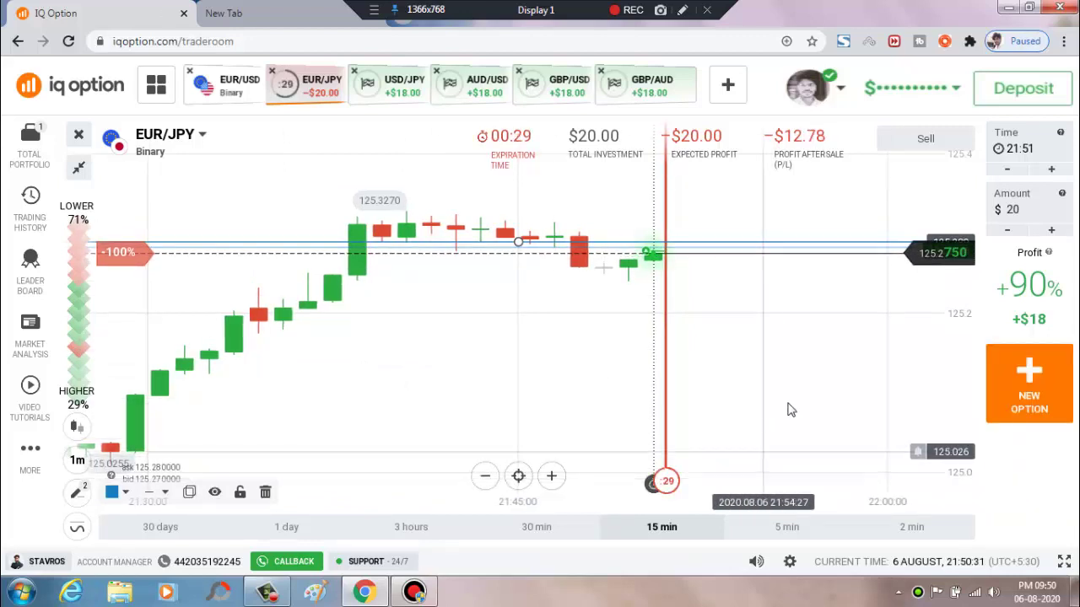
scroll(722, 451, up, 2)
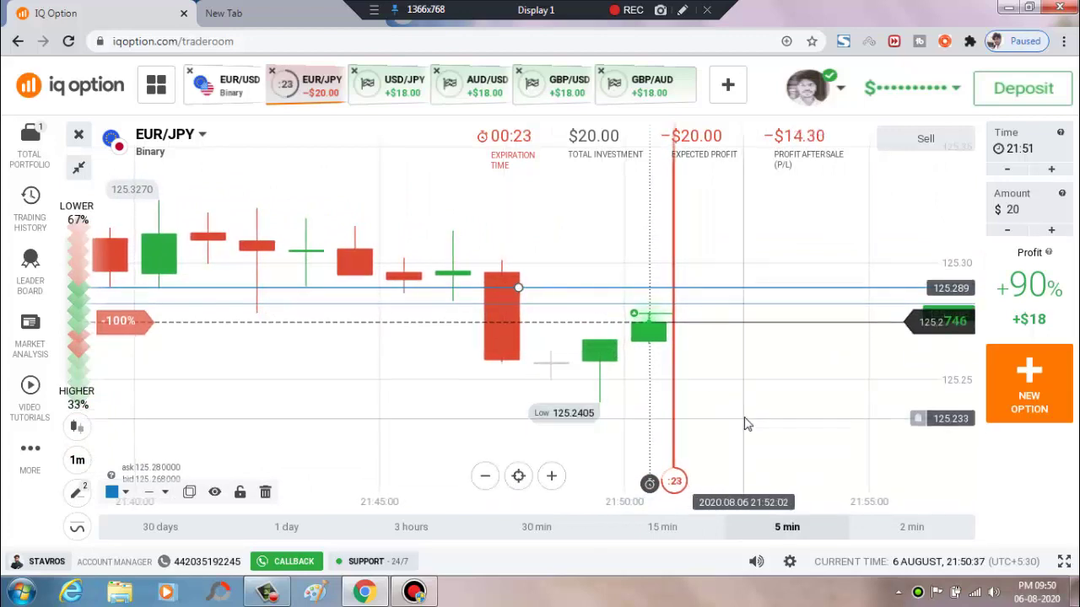
scroll(745, 424, down, 2)
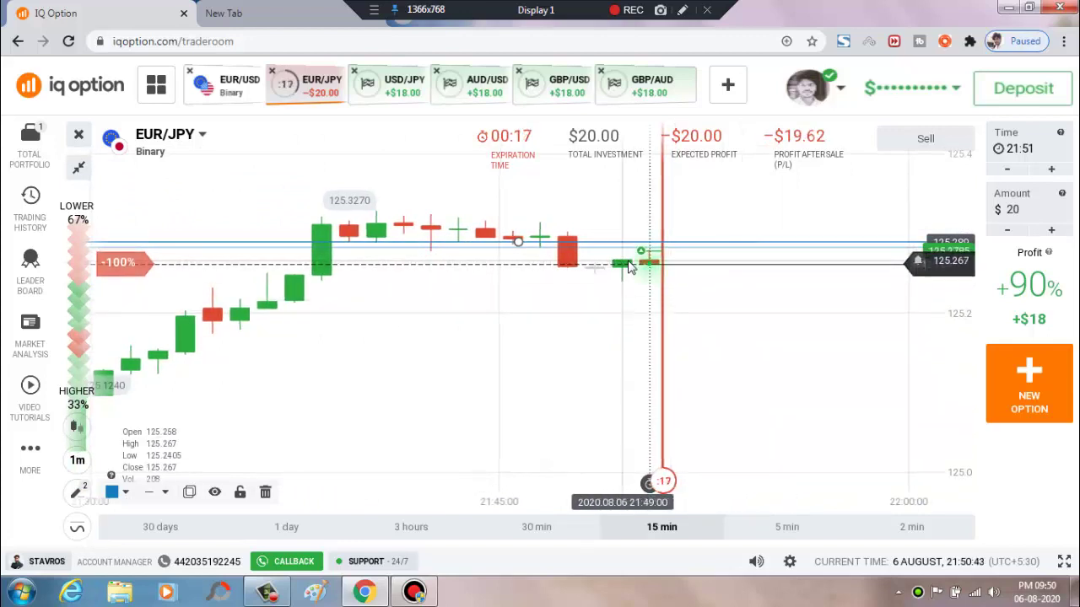
scroll(725, 337, down, 3)
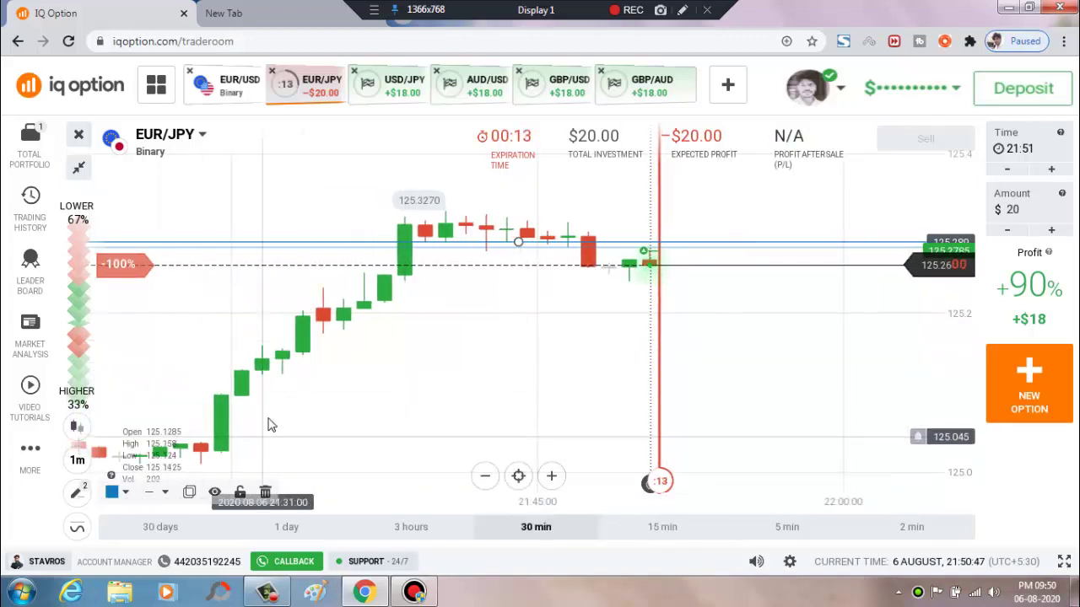
- Trace the EUR/JPY rise and pullback with a red stroke, then clear it
click(683, 10)
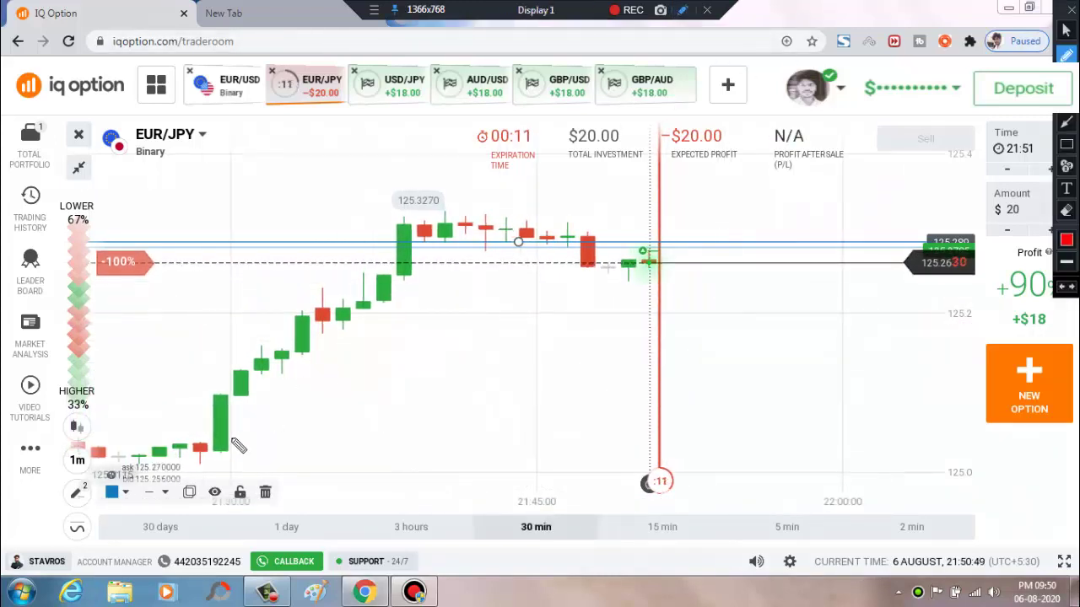
drag(644, 272, 659, 257)
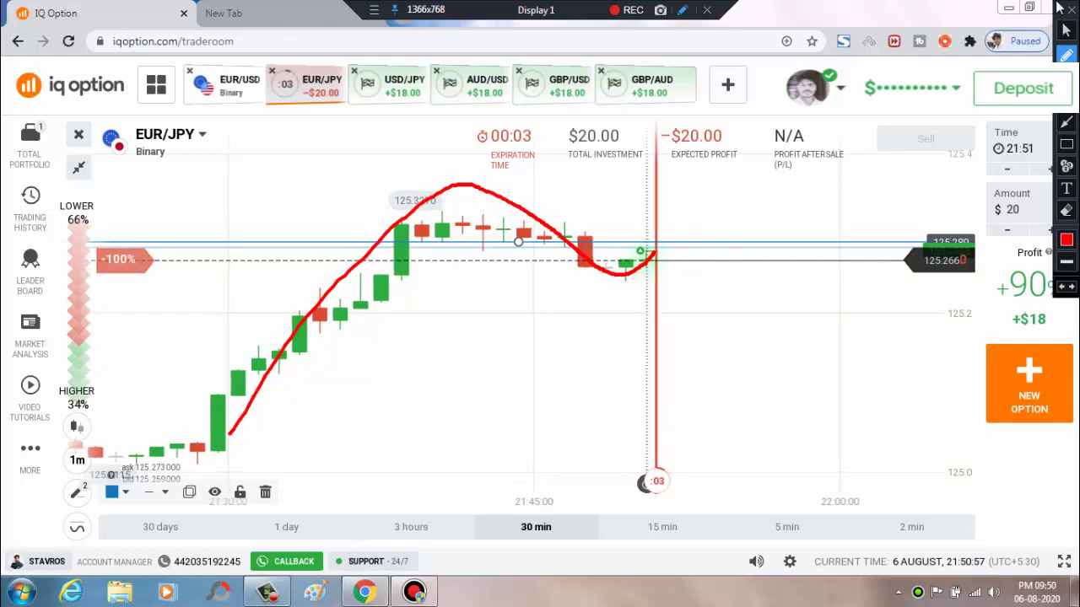
click(1071, 9)
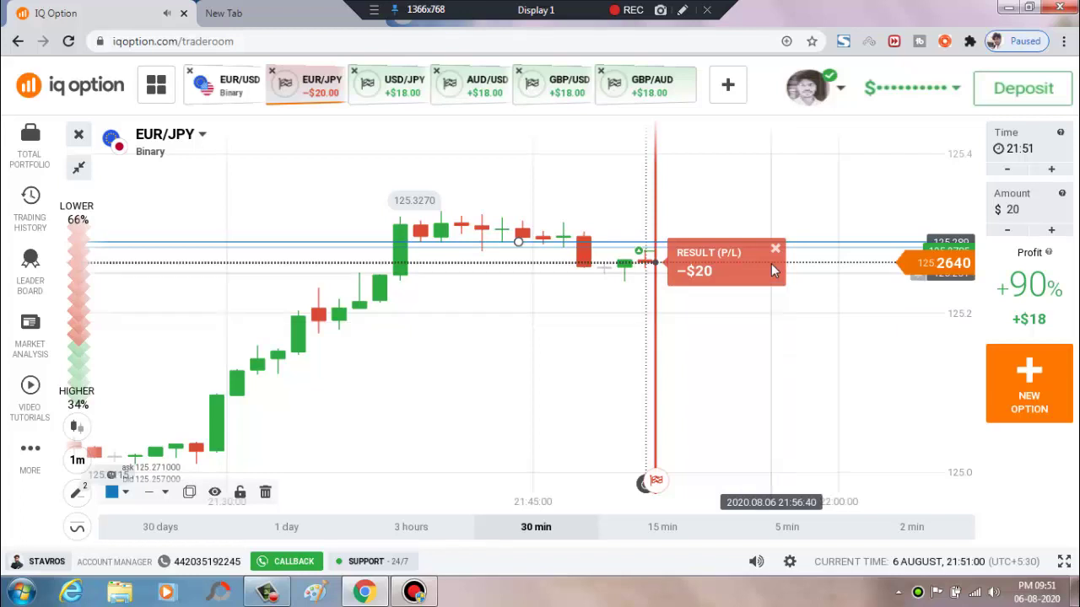
- Buy a $20 LOWER option on EUR/USD, then close the EUR/JPY −$20 result popup
click(242, 87)
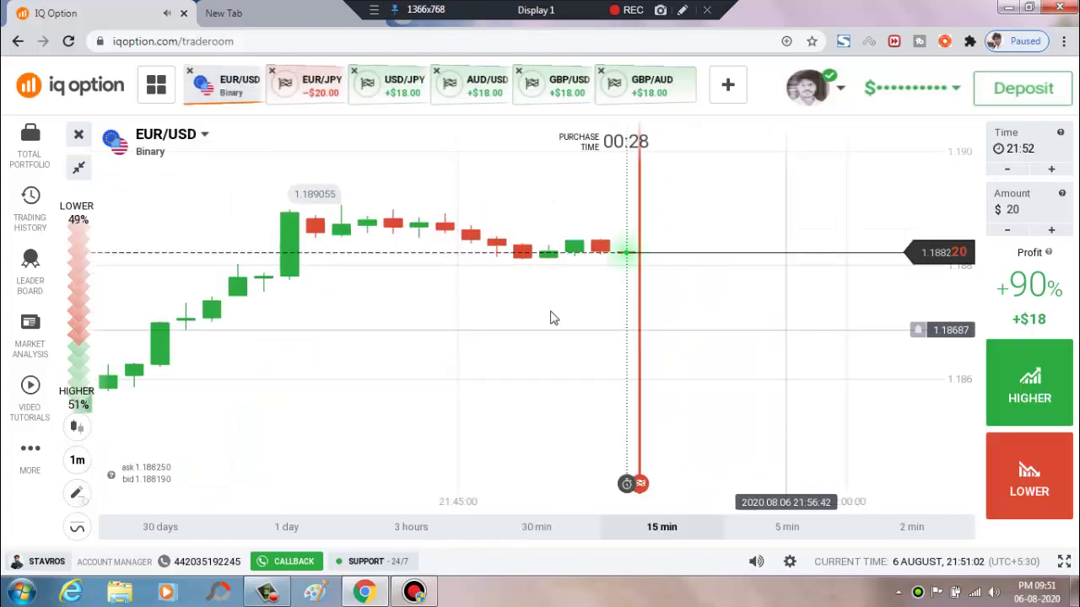
click(1037, 482)
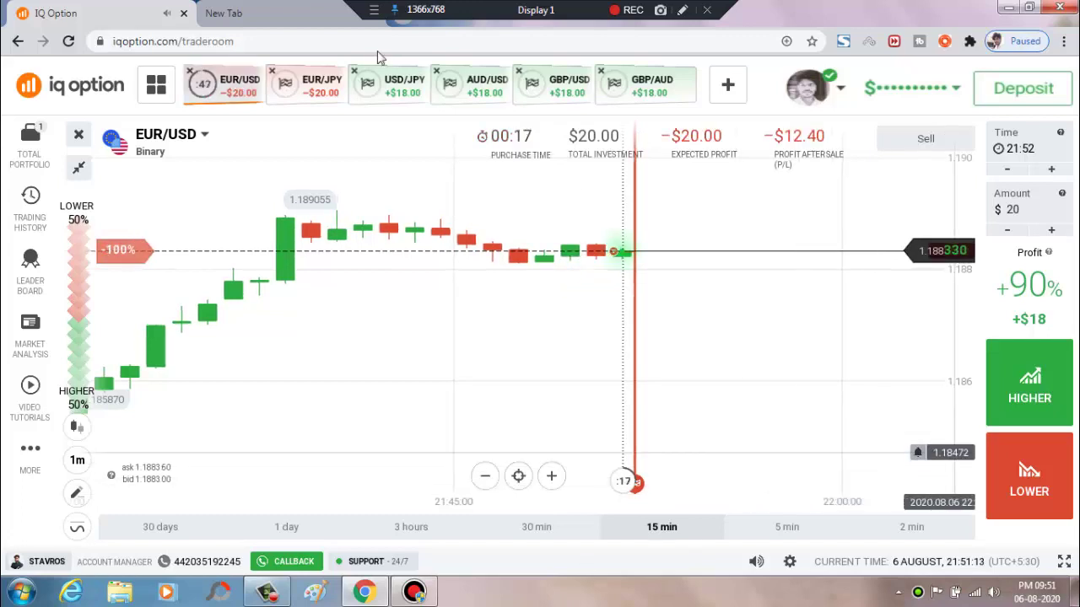
click(321, 93)
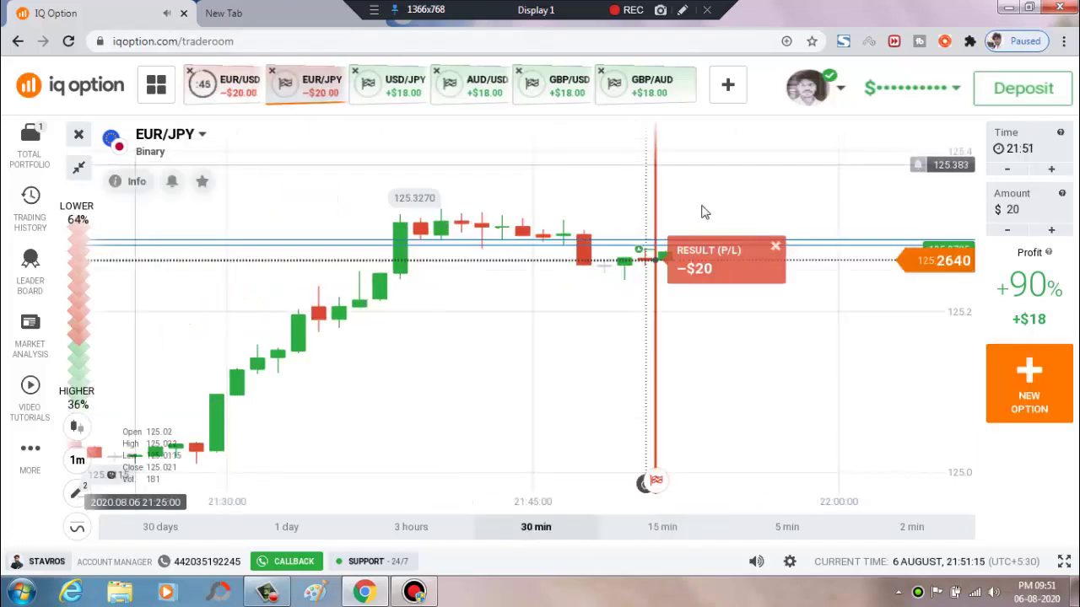
click(776, 248)
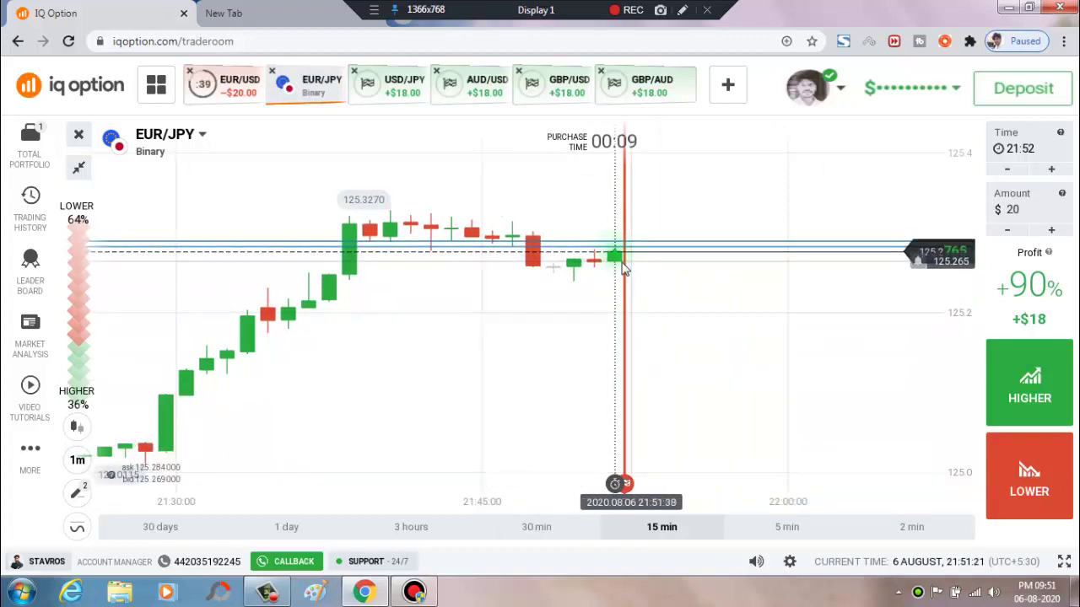
- Zoom the chart to follow the running $20 EUR/USD trade
scroll(684, 283, up, 5)
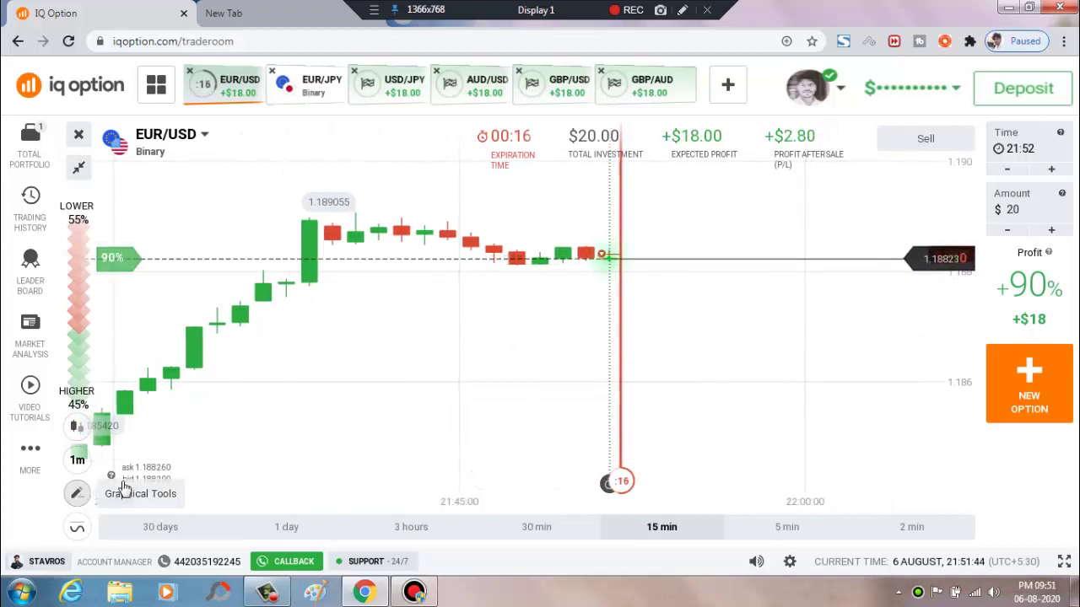
- Add a horizontal line at 1.18847 on the EUR/USD chart
click(124, 489)
click(529, 283)
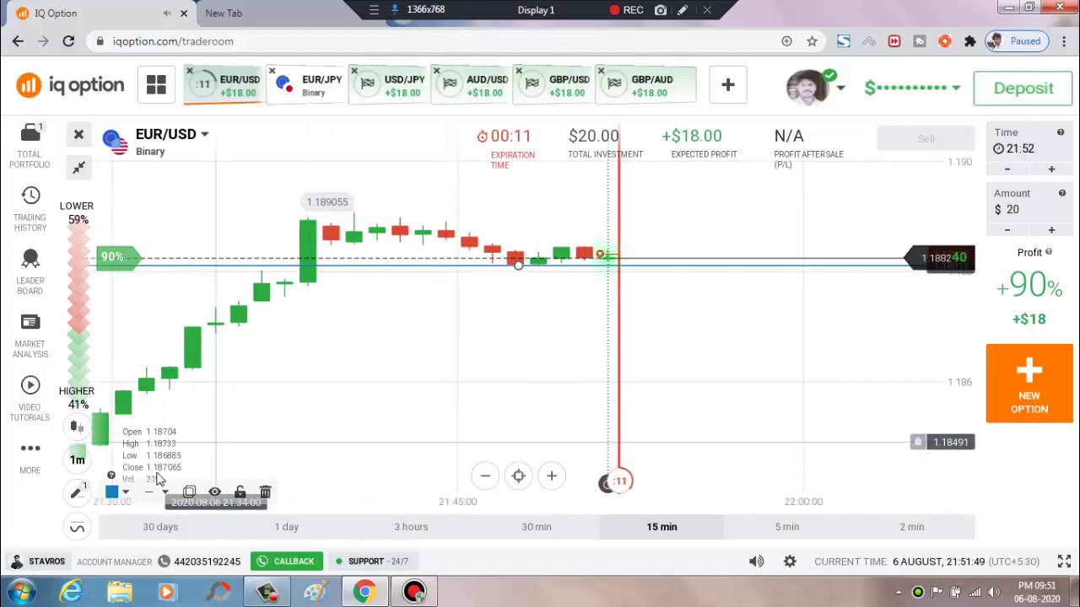
click(76, 491)
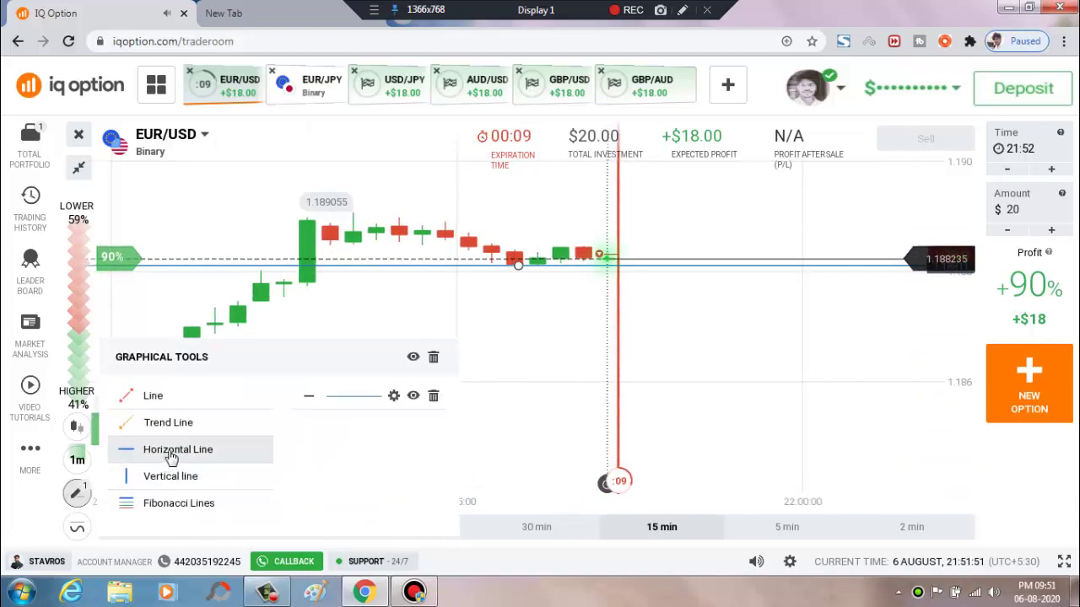
click(140, 452)
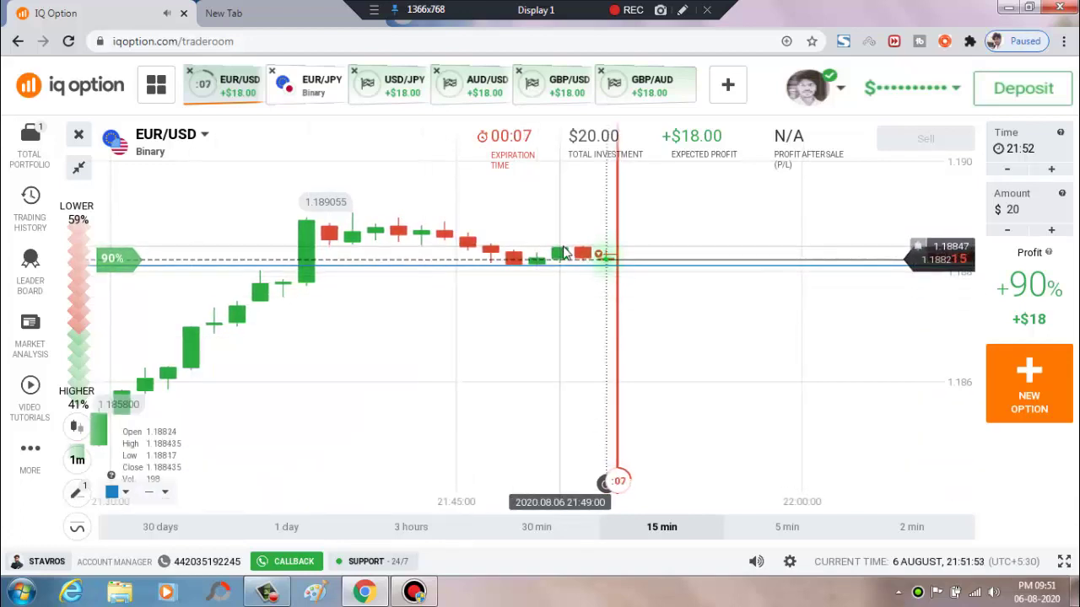
click(561, 248)
scroll(843, 330, up, 5)
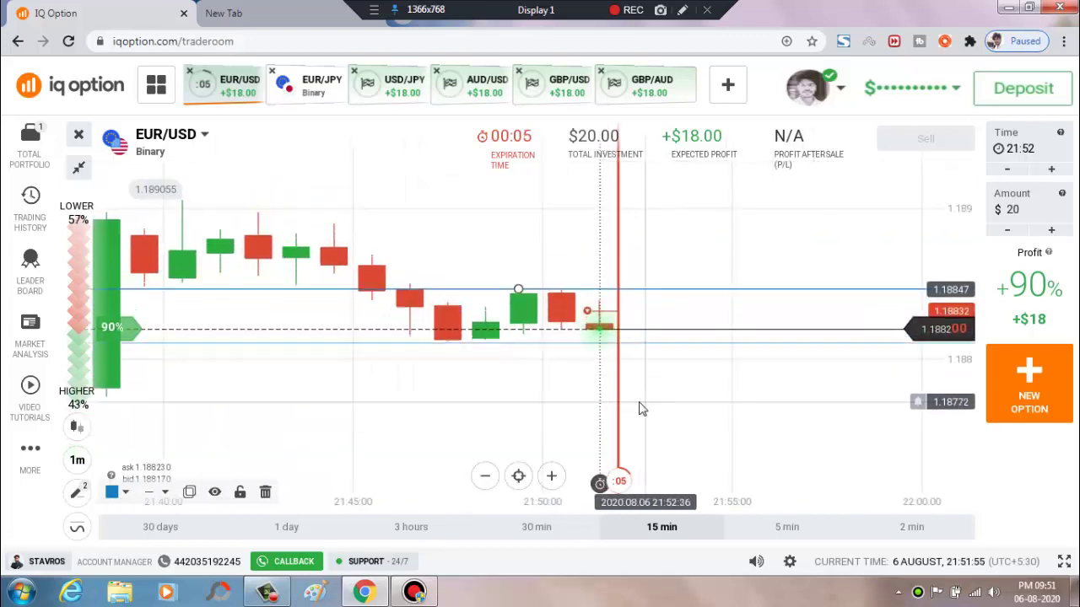
- Zoom the chart while the EUR/USD trade settles at +$18, then switch to EUR/JPY
scroll(620, 392, up, 2)
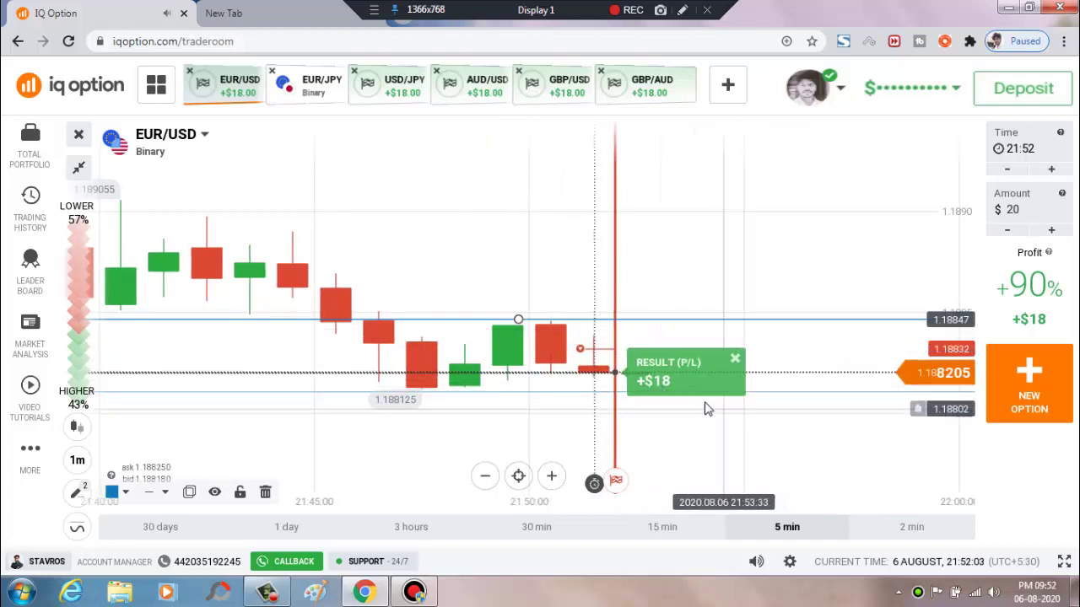
scroll(703, 403, down, 2)
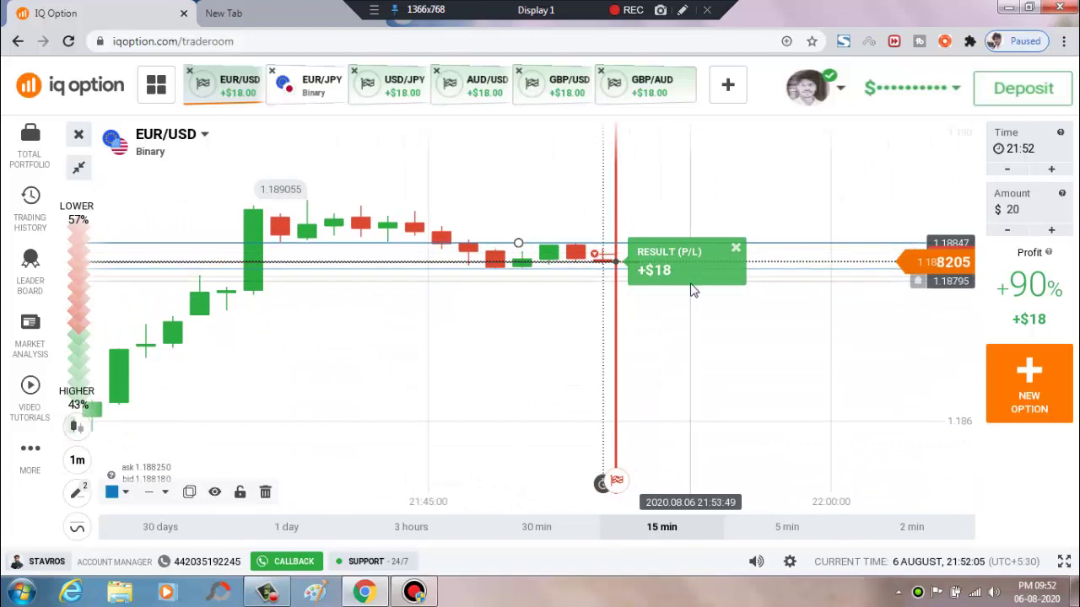
click(312, 85)
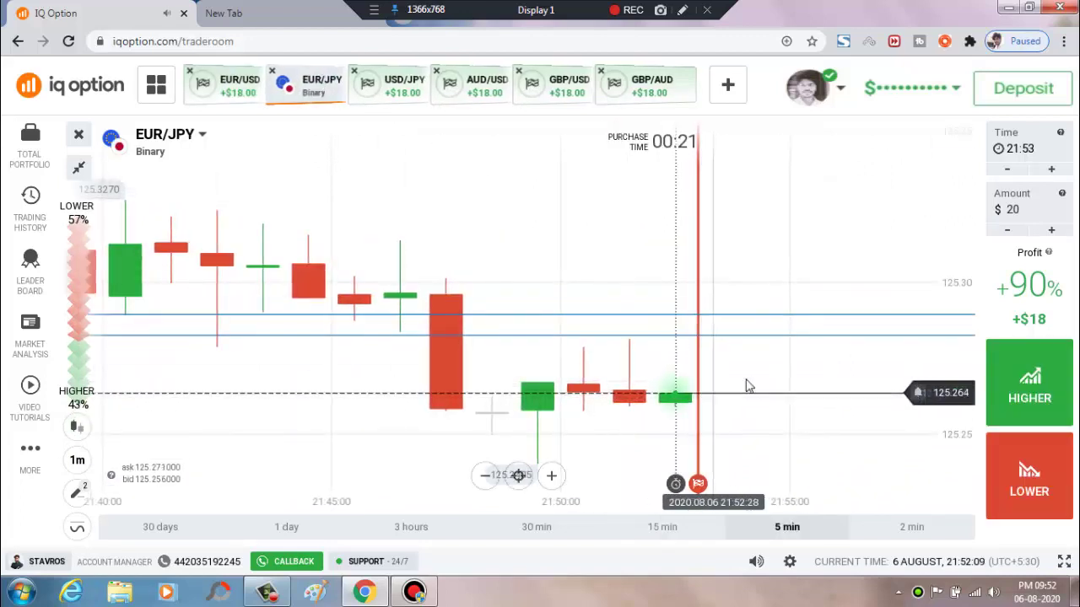
- Place a LOWER trade on EUR/JPY and zoom out to the 30 min view
scroll(776, 375, down, 2)
click(1044, 486)
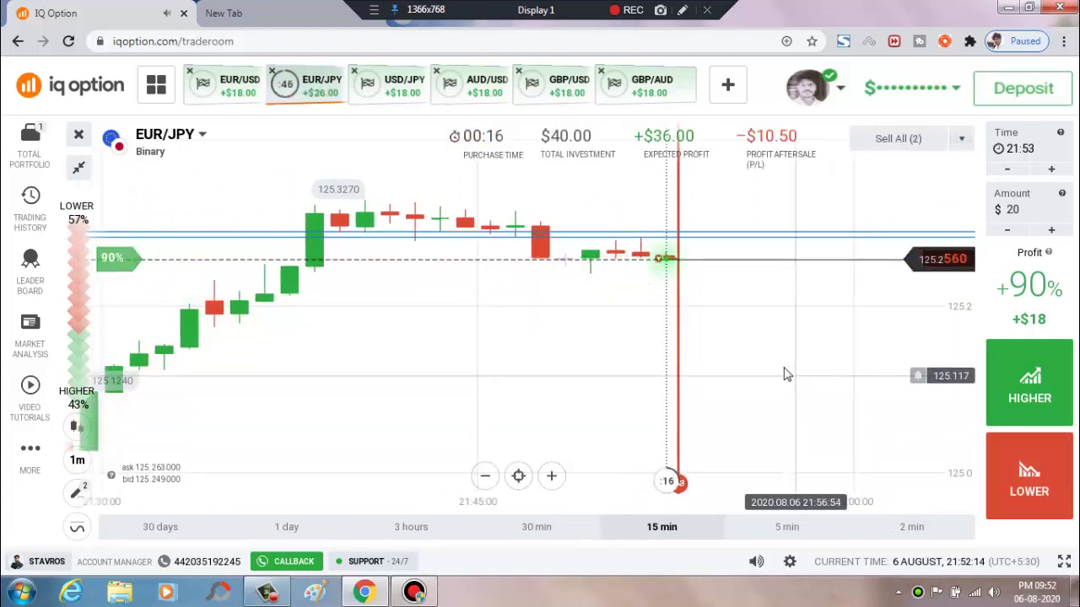
scroll(776, 371, down, 2)
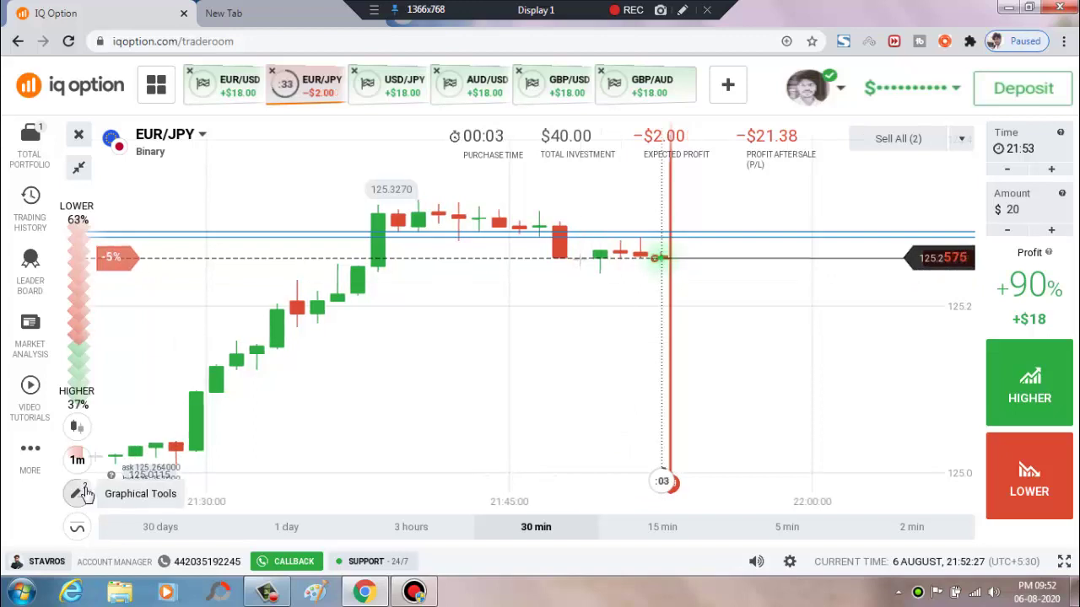
- Add a horizontal line at about 125.242 on the EUR/JPY chart
click(76, 491)
click(177, 451)
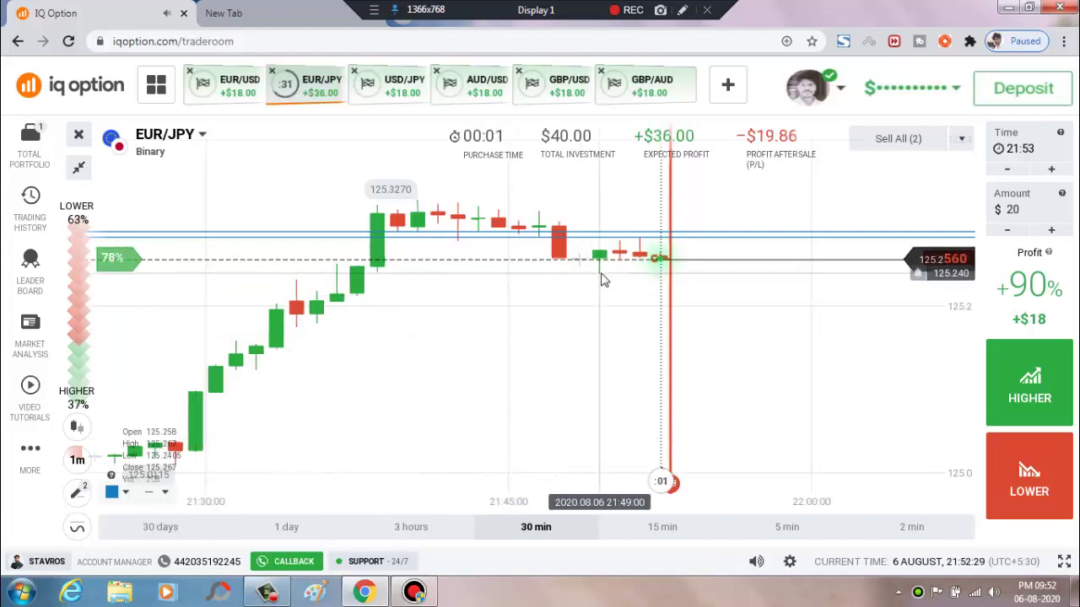
click(602, 273)
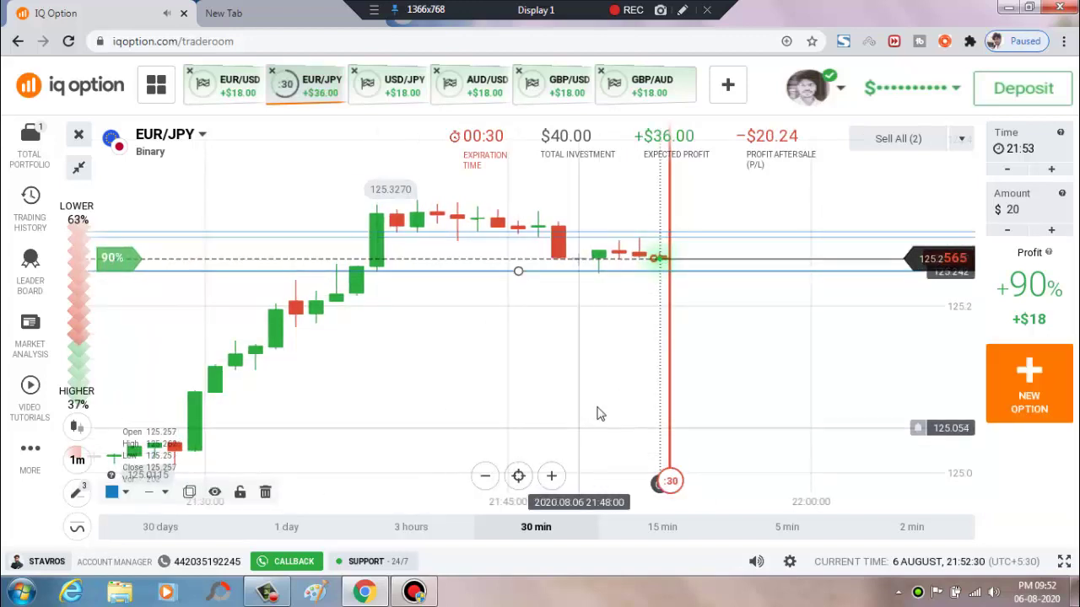
- Sketch a red rising curve with a downward hooked arrow, then clear it and zoom in to 15 min
click(681, 9)
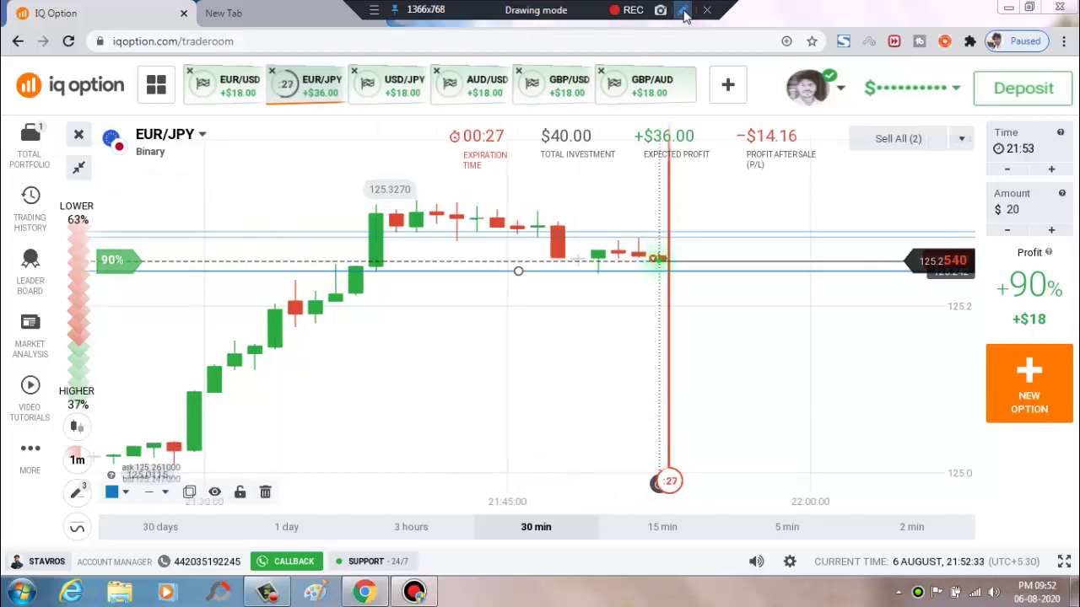
mouse_move(351, 284)
mouse_down()
mouse_move(450, 200)
mouse_move(594, 264)
mouse_move(648, 256)
mouse_move(684, 292)
mouse_up()
drag(680, 254, 696, 287)
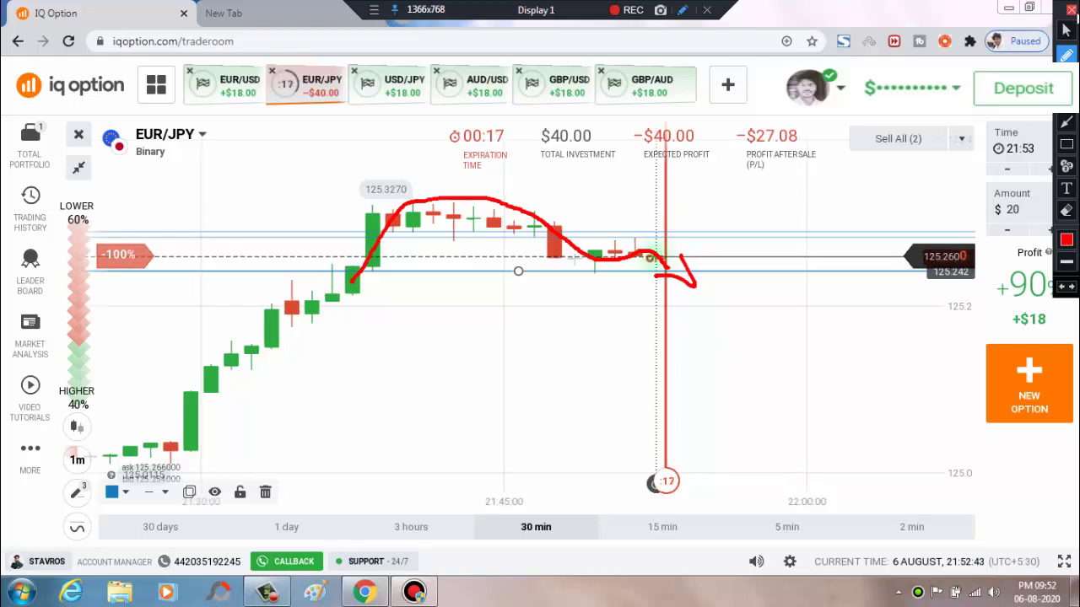
click(1066, 29)
scroll(863, 362, up, 5)
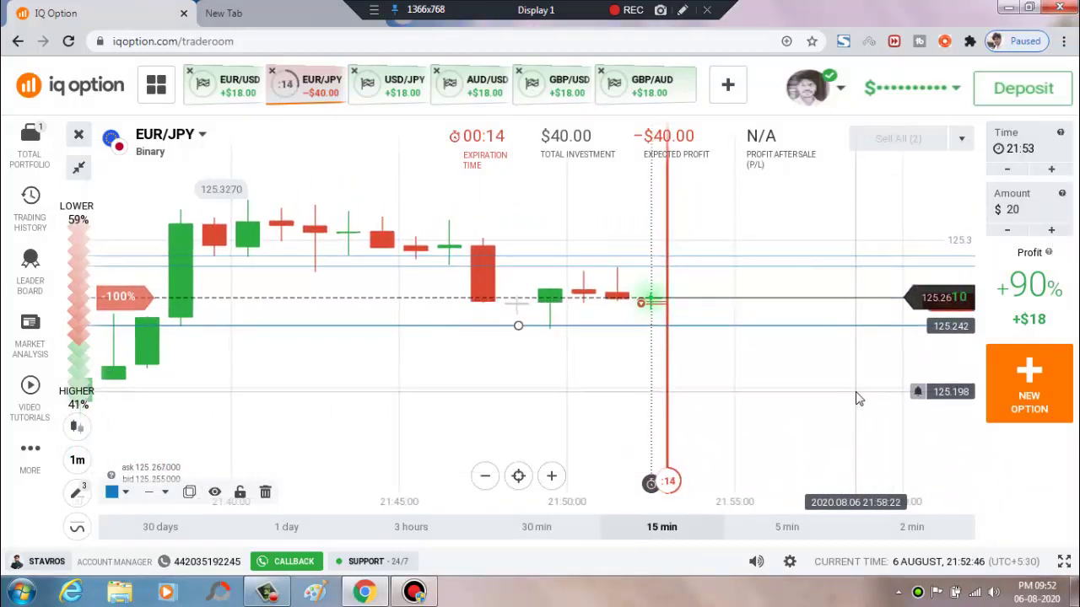
- Zoom in on the EUR/JPY chart while the trade runs toward expiry
scroll(857, 396, up, 3)
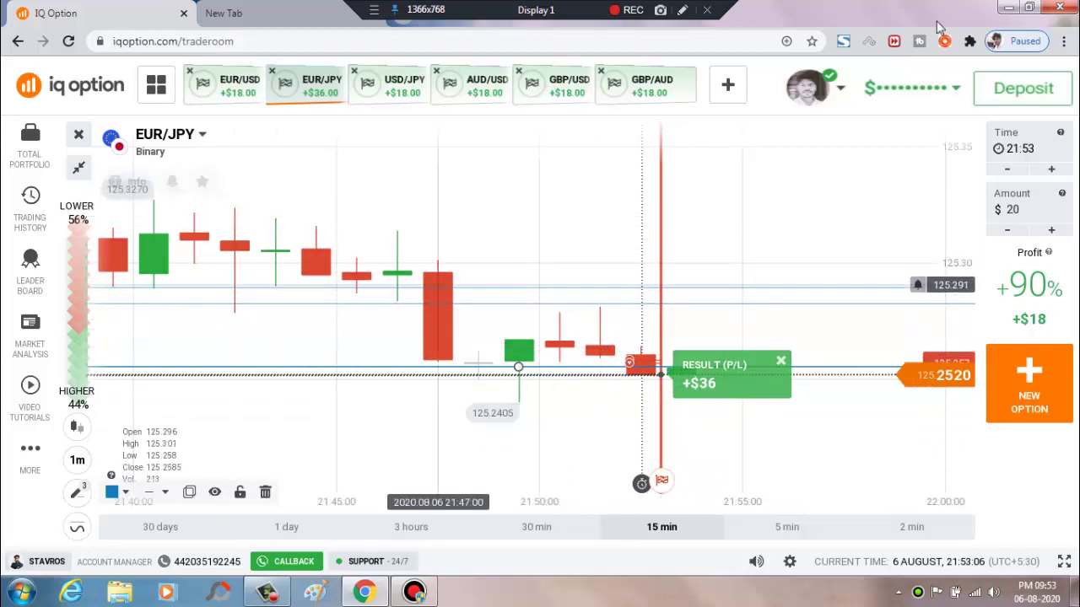
- Turn on the red freehand pen and trace the price path with arrows toward 125.25
key(ctrl+shift+d)
mouse_move(141, 265)
mouse_down()
mouse_move(223, 247)
mouse_move(389, 285)
mouse_move(440, 352)
mouse_move(506, 373)
mouse_move(579, 329)
mouse_move(624, 347)
mouse_move(661, 384)
mouse_up()
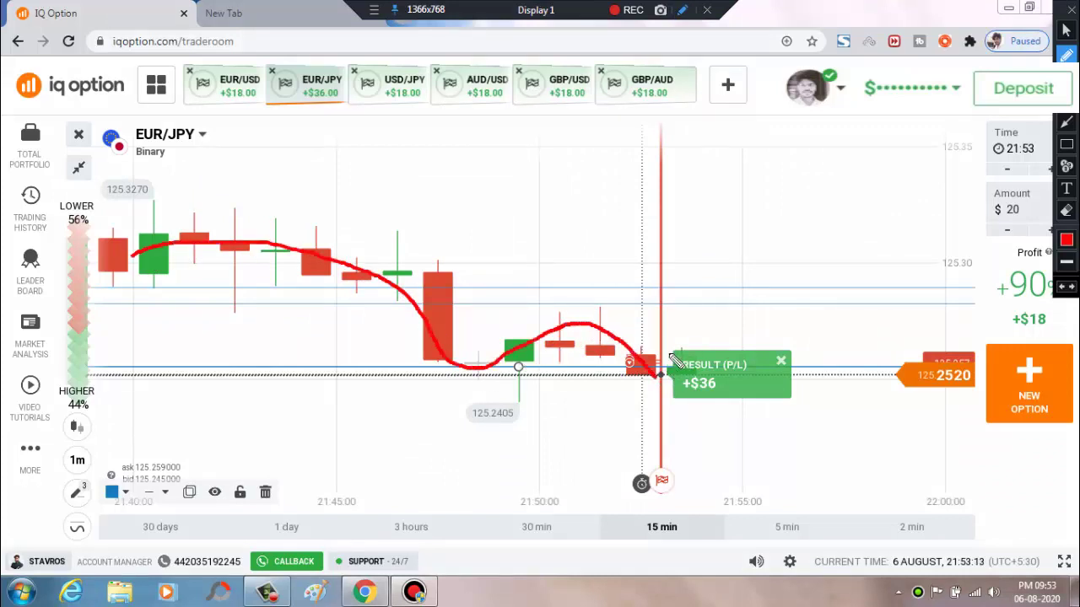
mouse_move(584, 309)
mouse_down()
mouse_move(601, 361)
mouse_move(628, 362)
mouse_move(617, 314)
mouse_move(584, 309)
mouse_up()
mouse_move(693, 264)
mouse_down()
mouse_move(624, 332)
mouse_move(662, 327)
mouse_move(660, 364)
mouse_move(697, 361)
mouse_up()
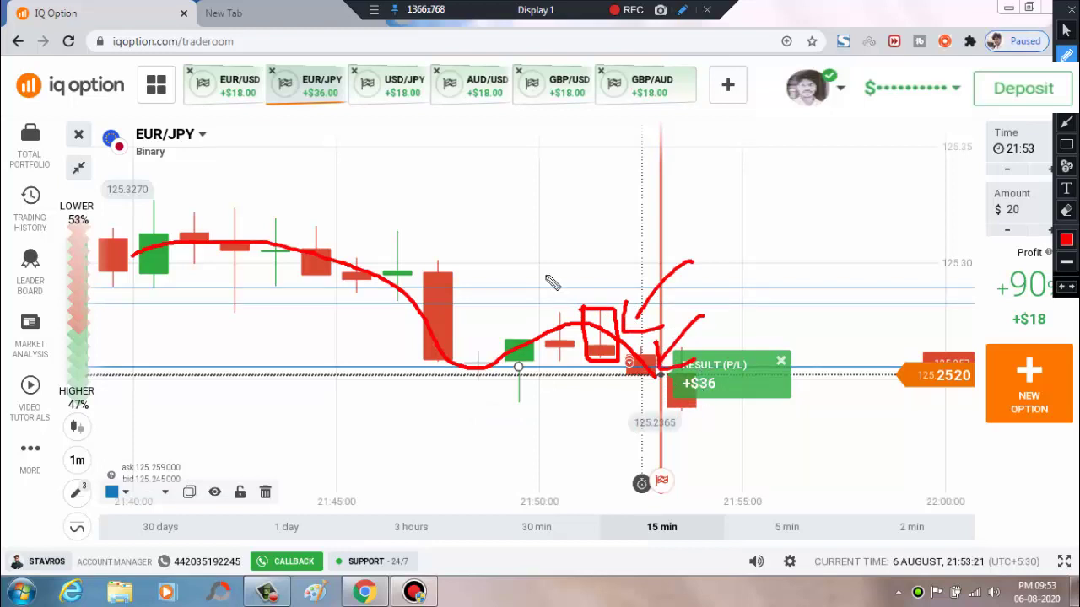
- Draw two red lines across the top of the chart with a loop and curve beneath
drag(454, 194, 757, 176)
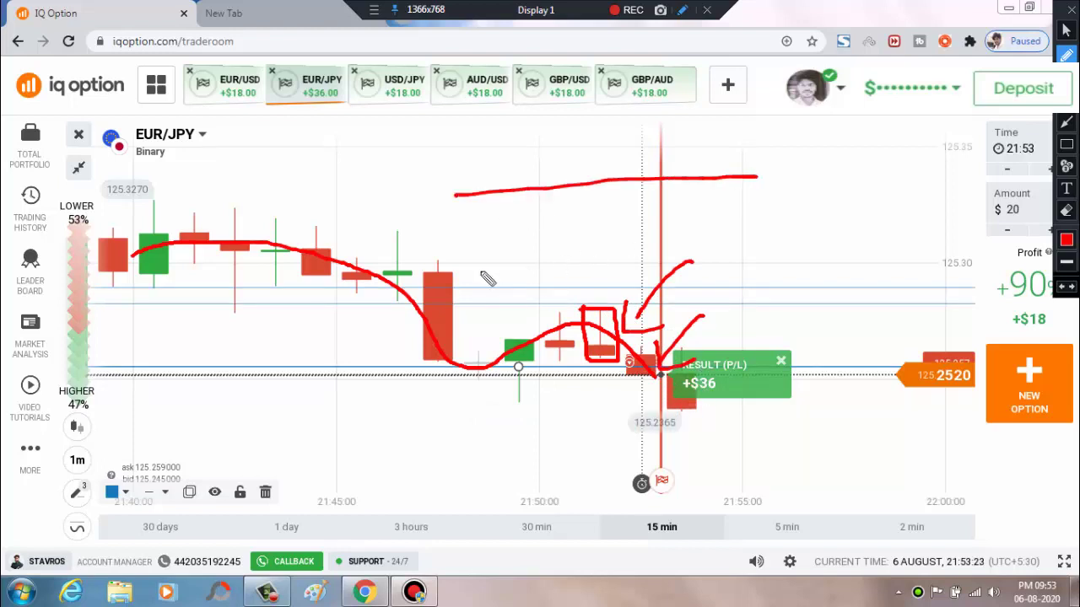
drag(476, 267, 795, 230)
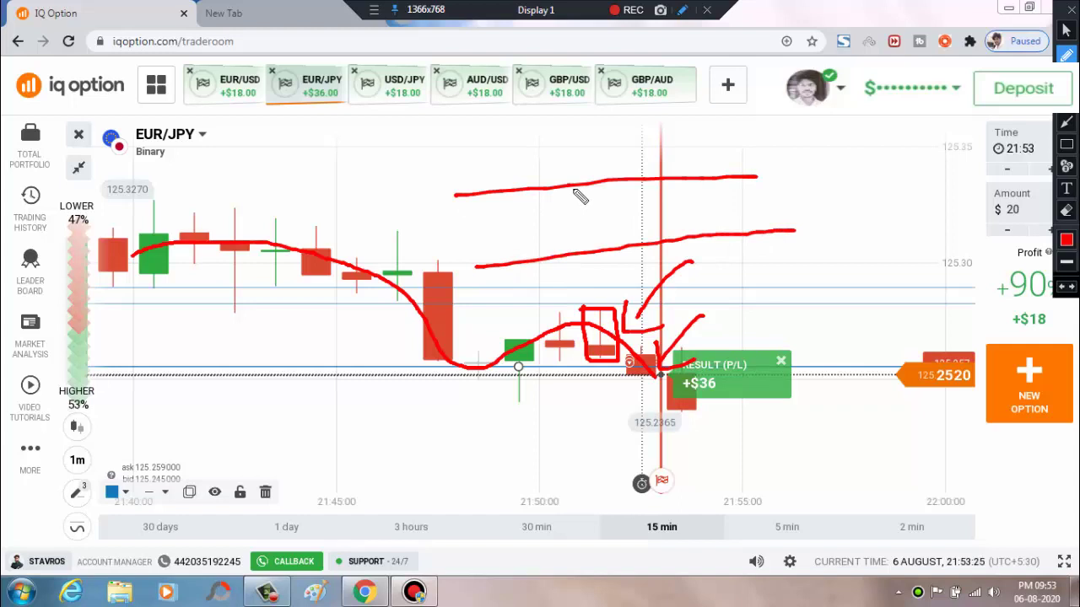
drag(583, 185, 605, 199)
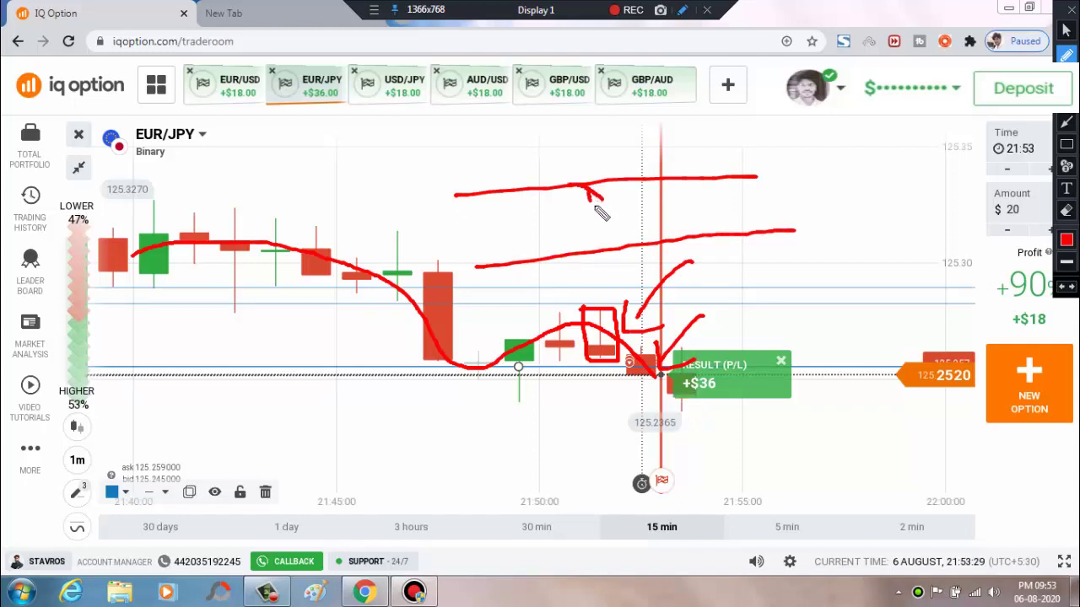
mouse_move(589, 187)
mouse_down()
mouse_move(625, 221)
mouse_move(630, 212)
mouse_up()
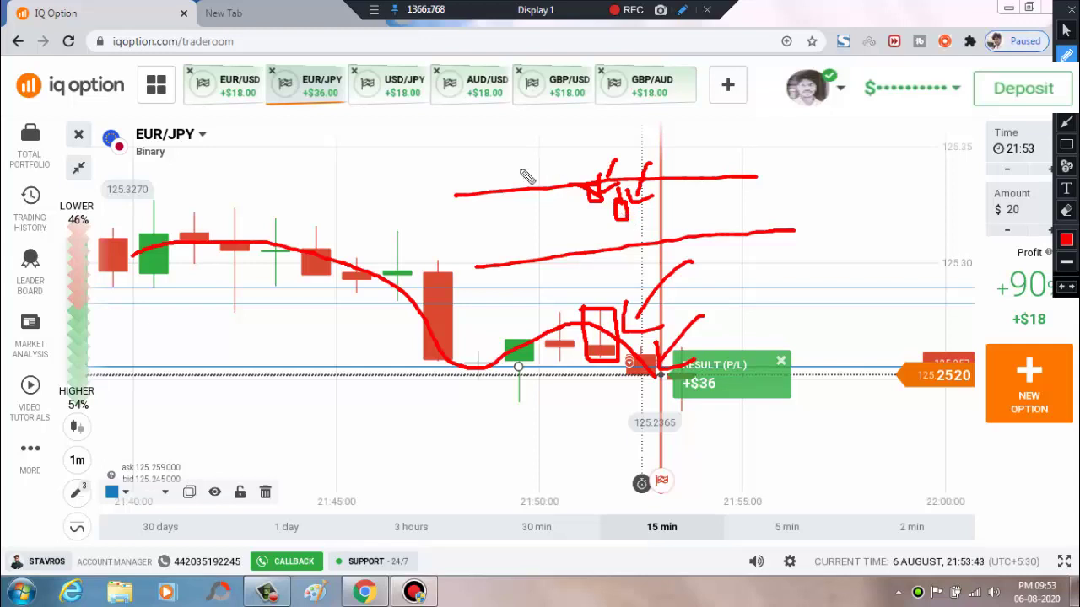
mouse_move(460, 146)
mouse_down()
mouse_move(574, 193)
mouse_move(600, 188)
mouse_up()
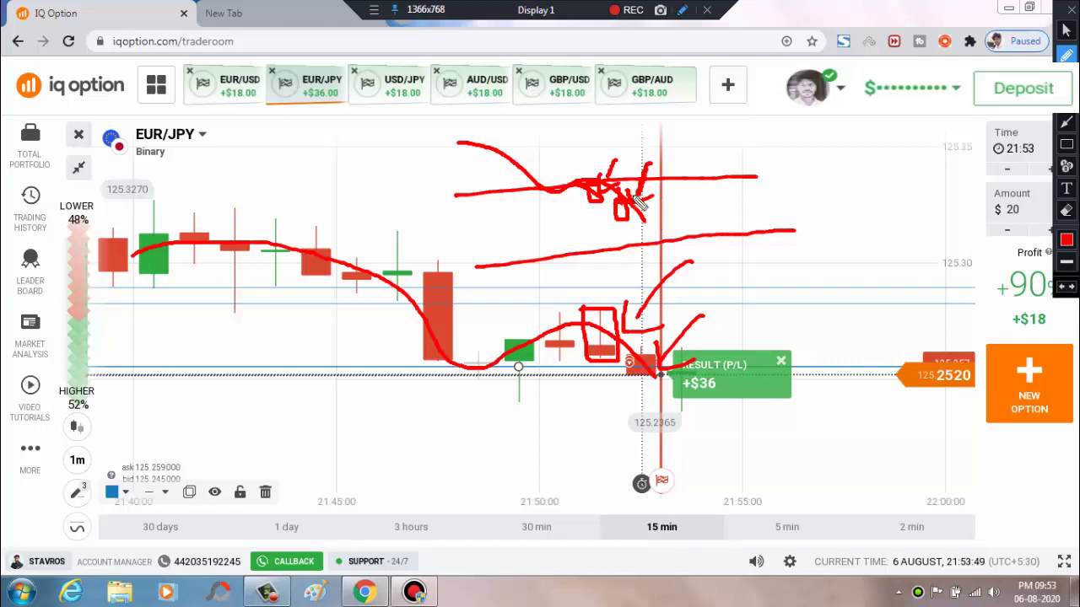
- Thicken the small red box, write a 6 with notes, and draw lines on the right
mouse_move(630, 205)
mouse_down()
mouse_move(616, 228)
mouse_move(637, 205)
mouse_up()
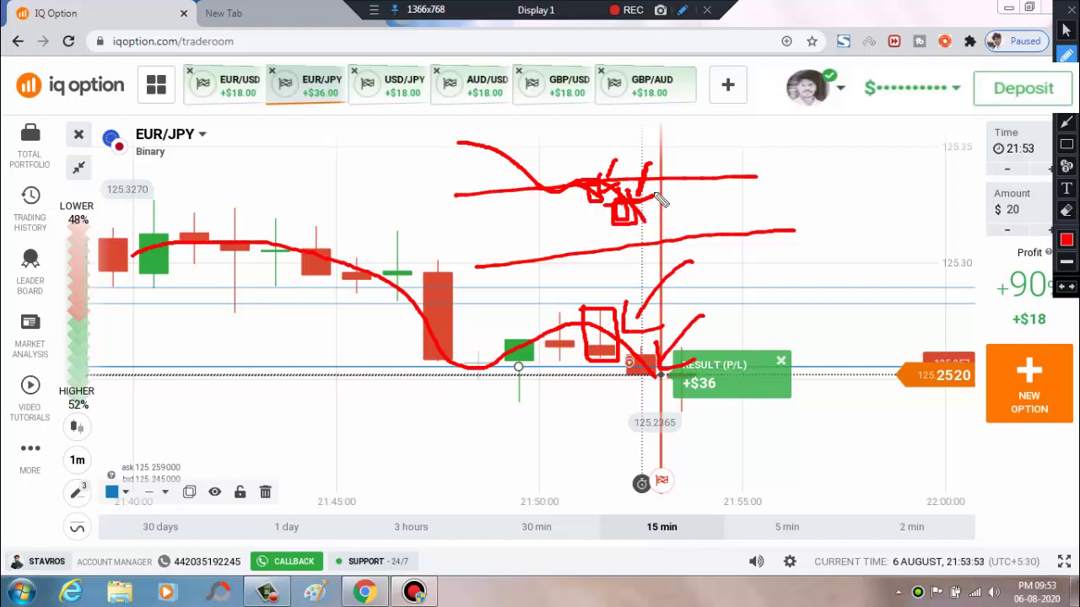
mouse_move(661, 211)
mouse_down()
mouse_move(676, 226)
mouse_move(674, 202)
mouse_move(707, 187)
mouse_move(707, 210)
mouse_up()
drag(684, 203, 731, 200)
drag(634, 223, 618, 209)
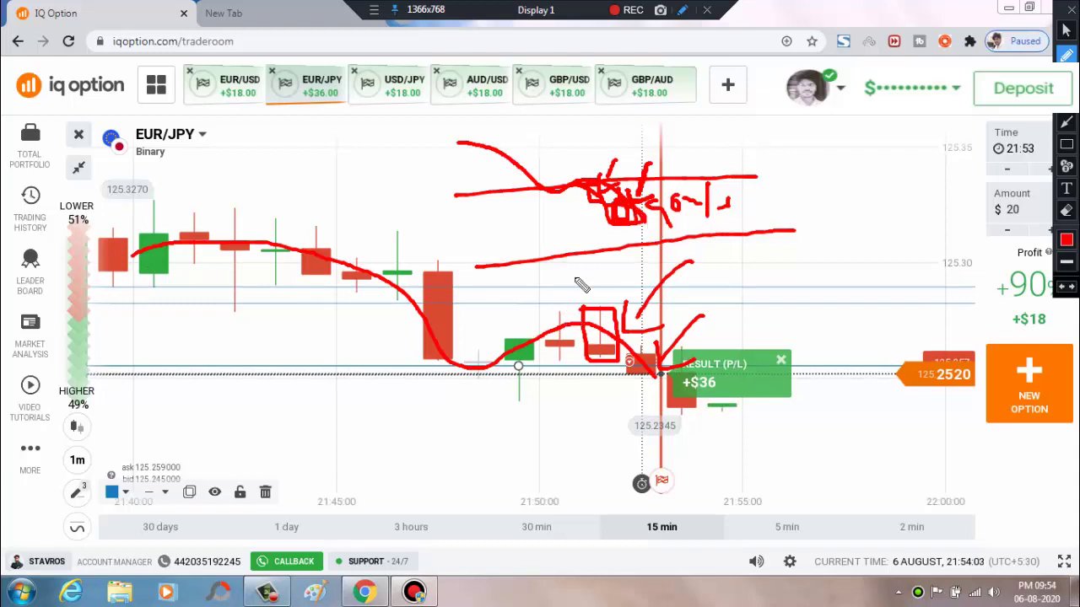
drag(798, 184, 928, 182)
- Draw a red line and a rising red path ending in a small box on the right
drag(793, 248, 923, 242)
mouse_move(708, 319)
mouse_down()
mouse_move(723, 294)
mouse_move(778, 289)
mouse_move(905, 232)
mouse_up()
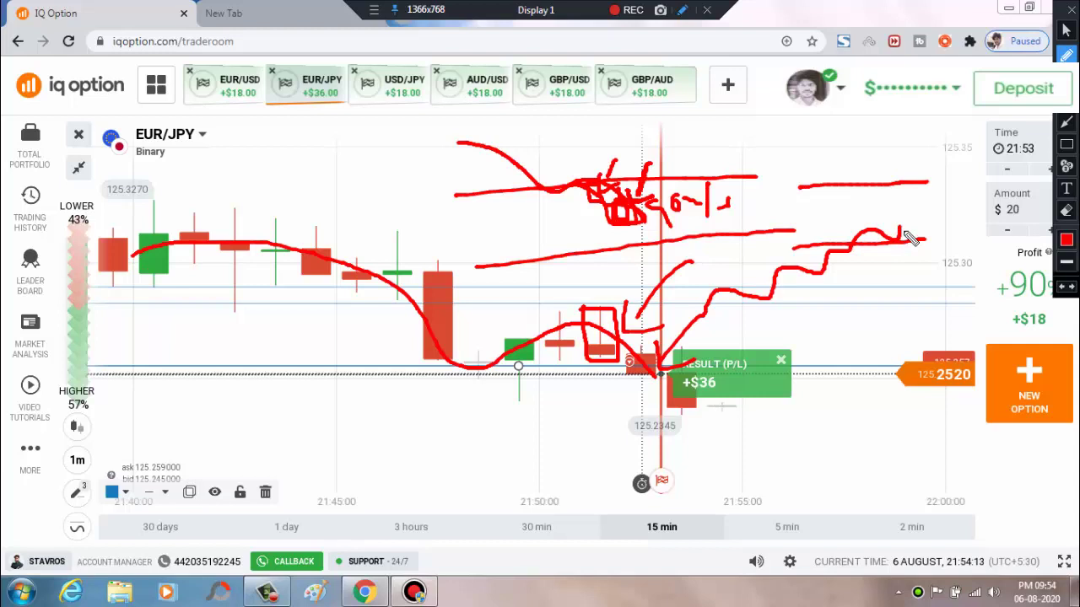
mouse_move(918, 234)
mouse_down()
mouse_move(909, 242)
mouse_move(927, 239)
mouse_move(923, 253)
mouse_move(923, 206)
mouse_up()
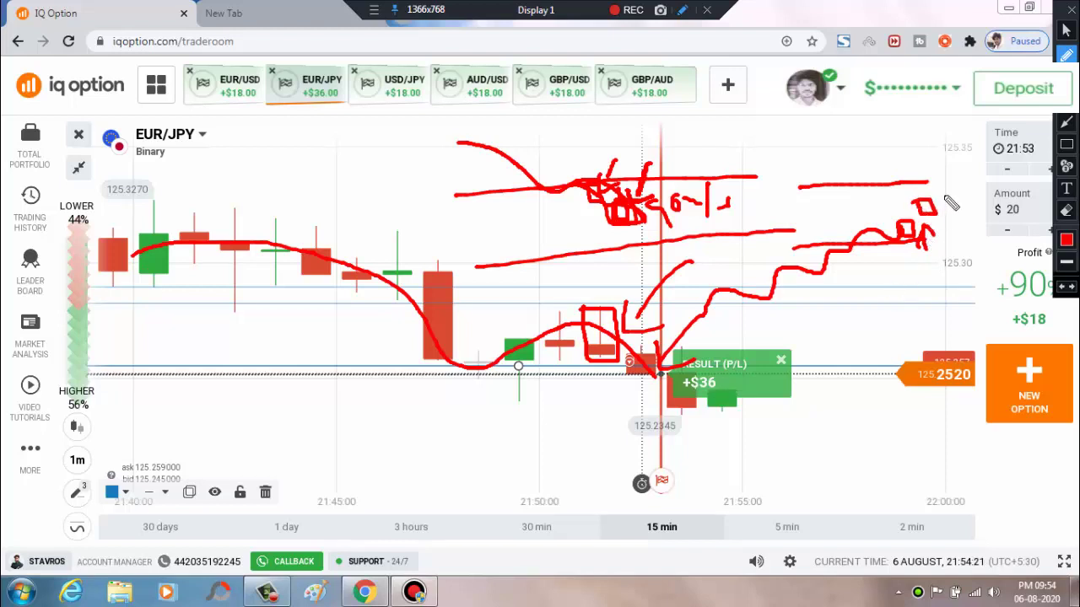
- Add red squiggles, another small box, a handwritten 50, and a long line near the bottom
drag(959, 233, 985, 250)
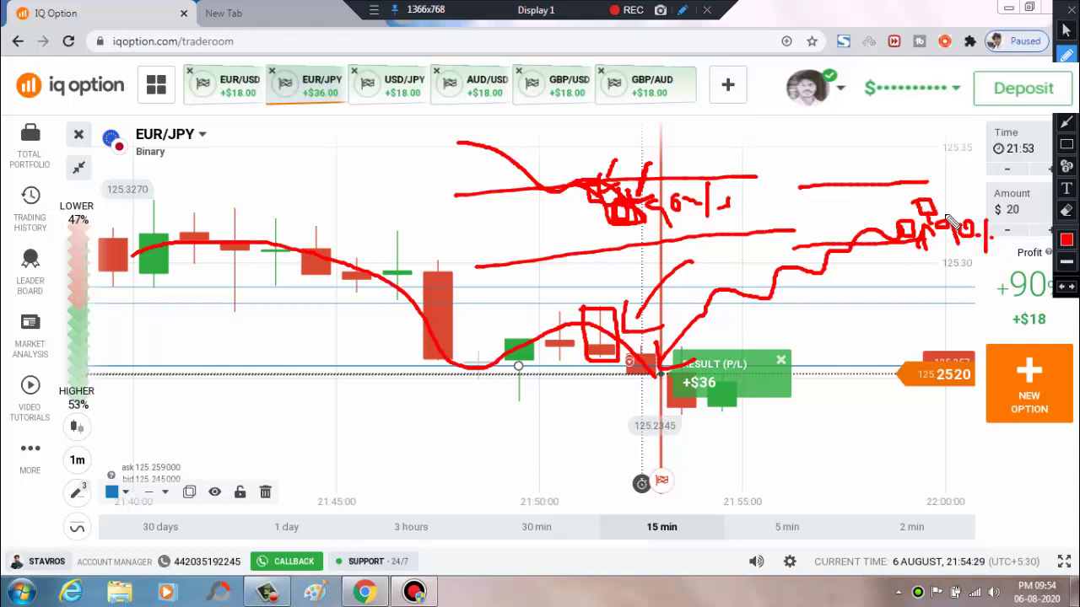
mouse_move(948, 226)
mouse_down()
mouse_move(951, 205)
mouse_move(938, 218)
mouse_up()
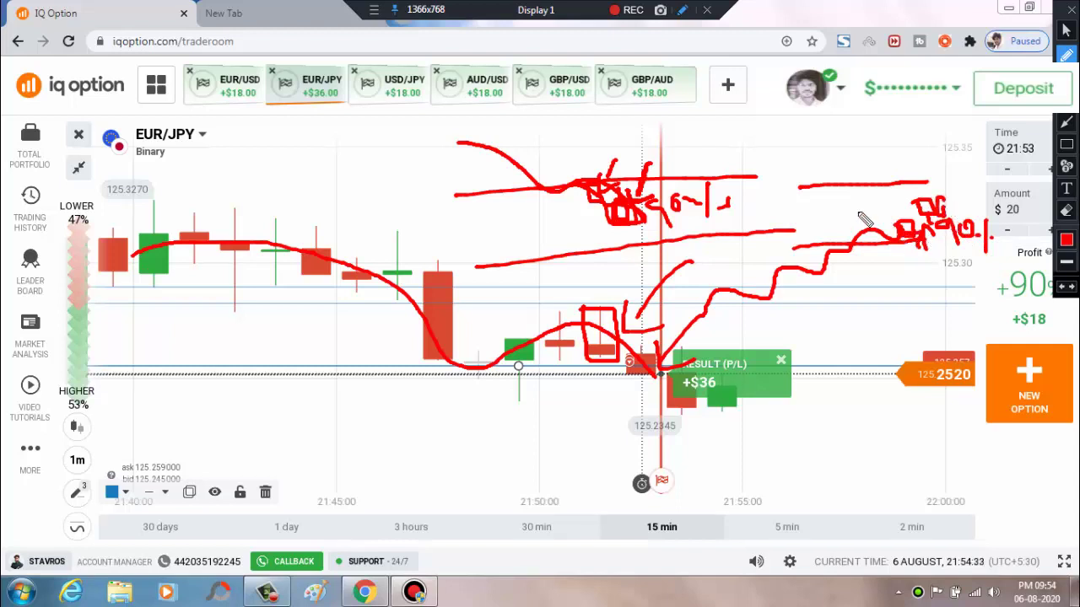
mouse_move(854, 204)
mouse_down()
mouse_move(856, 228)
mouse_move(874, 207)
mouse_move(872, 268)
mouse_move(884, 251)
mouse_move(899, 263)
mouse_up()
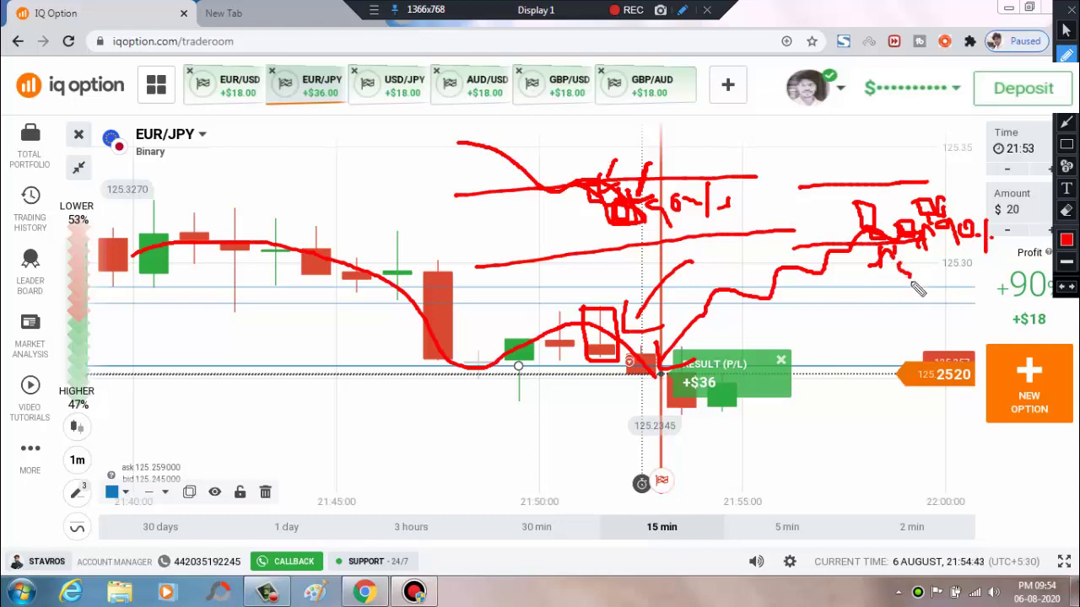
drag(920, 271, 964, 267)
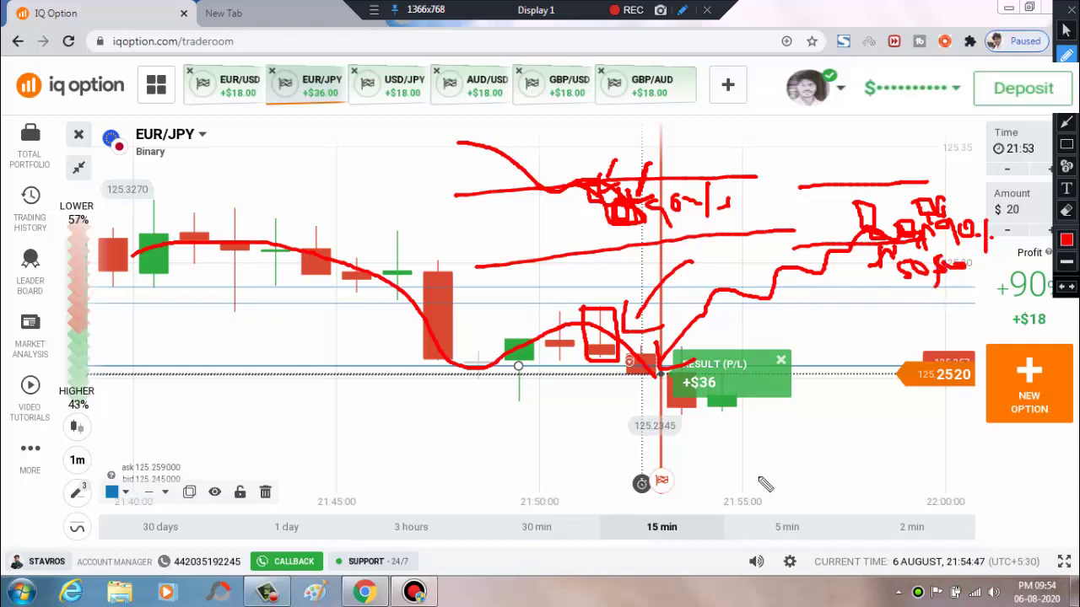
drag(655, 486, 839, 469)
- Add small red marks to the bottom notes and a curve rising from below the chart
mouse_move(699, 480)
mouse_down()
mouse_move(693, 465)
mouse_move(680, 468)
mouse_move(714, 494)
mouse_up()
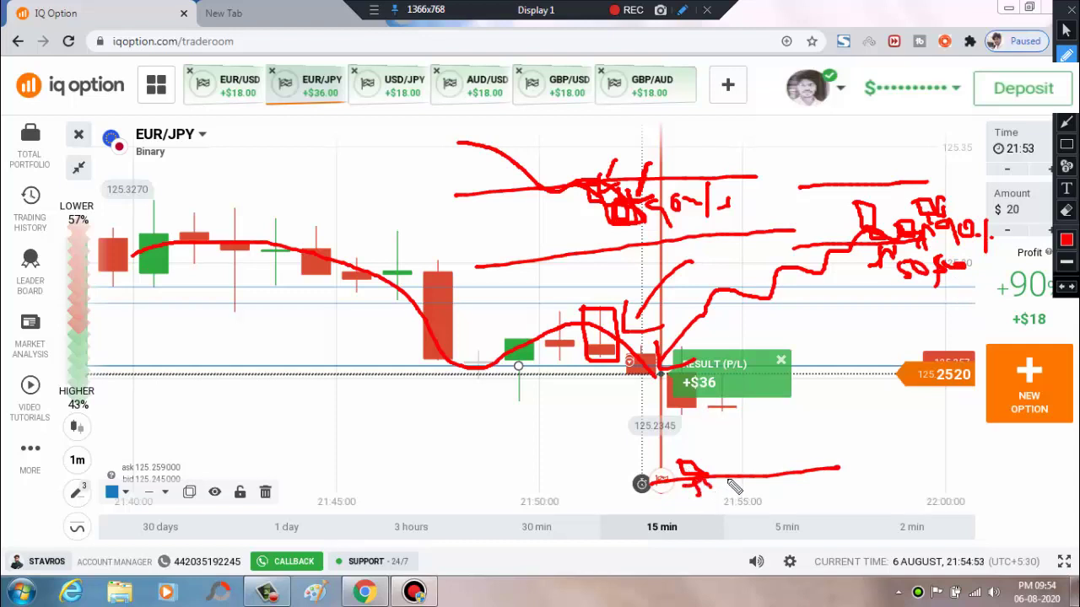
mouse_move(722, 460)
mouse_down()
mouse_move(723, 476)
mouse_move(739, 477)
mouse_move(733, 497)
mouse_up()
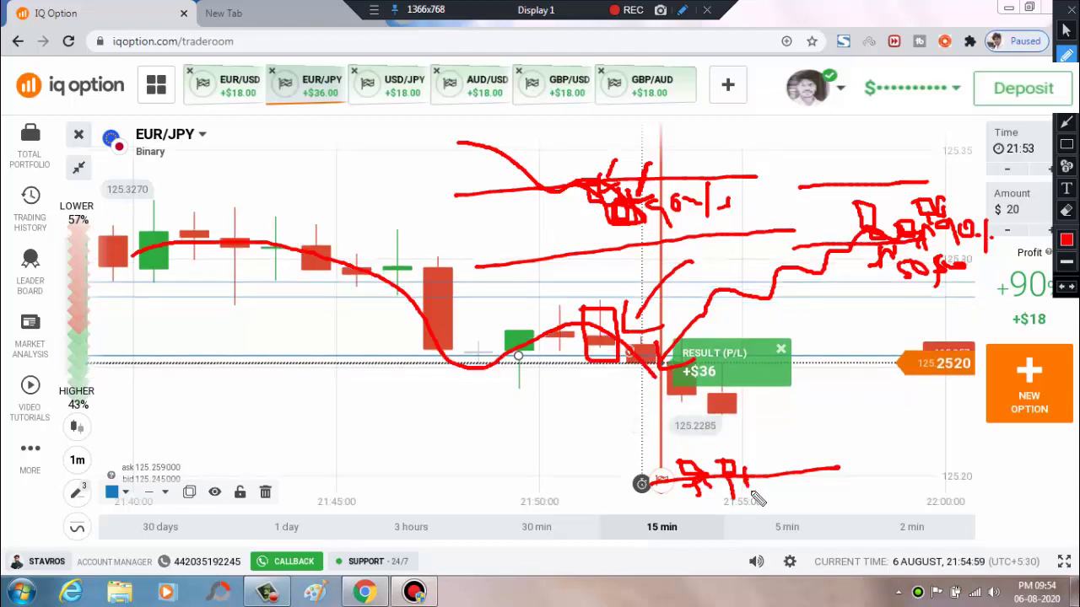
drag(752, 489, 747, 455)
mouse_move(527, 546)
mouse_down()
mouse_move(595, 532)
mouse_move(641, 483)
mouse_move(722, 469)
mouse_move(742, 481)
mouse_up()
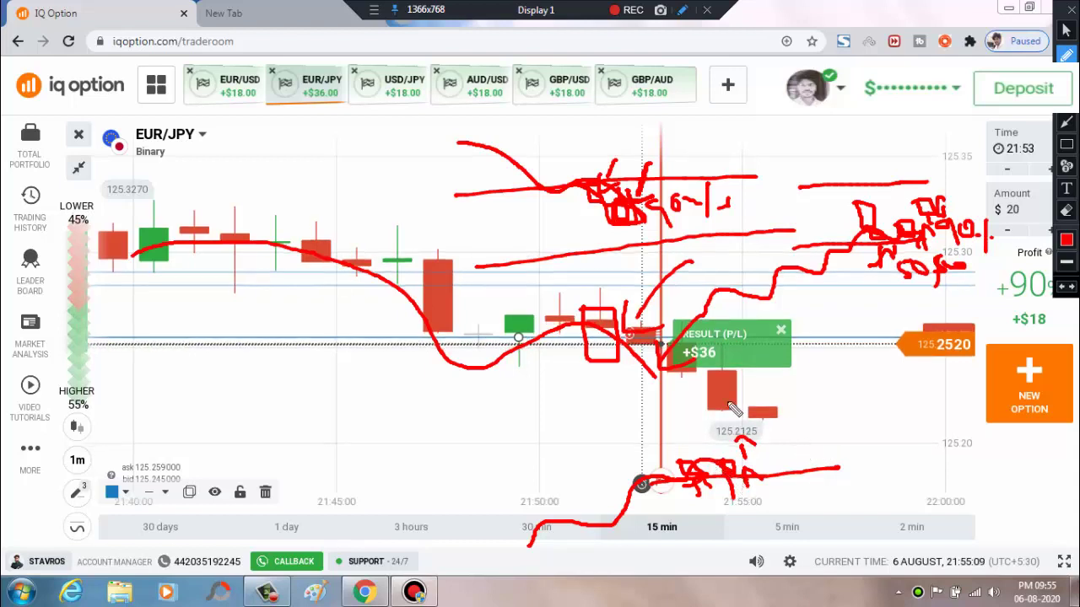
- Draw a descending red line and two horizontal red lines at the lower right
mouse_move(811, 365)
mouse_down()
mouse_move(836, 432)
mouse_move(911, 435)
mouse_move(924, 448)
mouse_up()
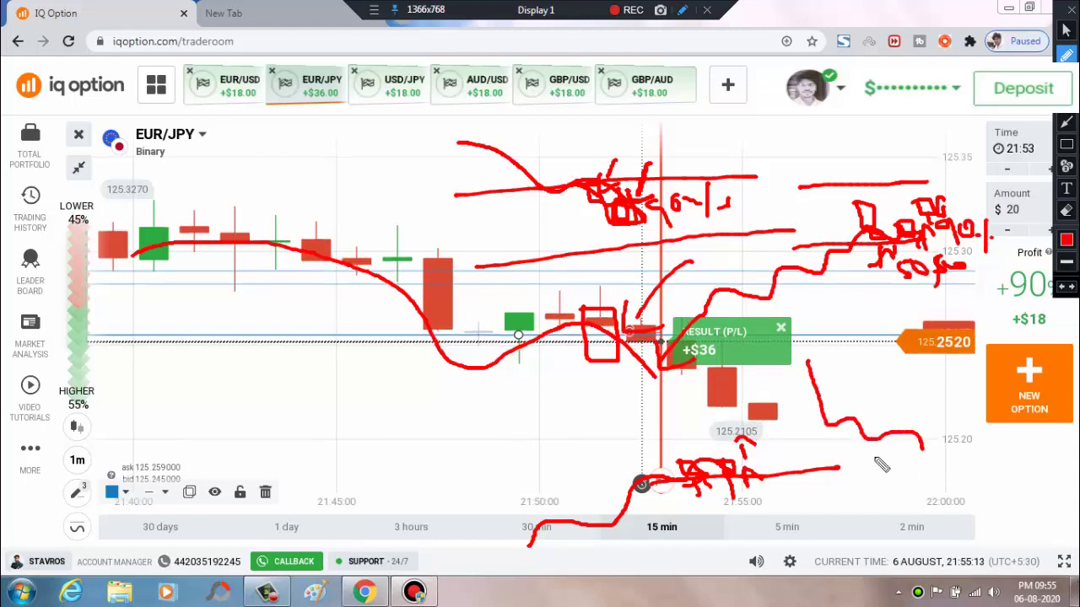
drag(845, 460, 983, 439)
mouse_move(858, 494)
mouse_down()
mouse_move(998, 475)
mouse_move(933, 460)
mouse_move(941, 446)
mouse_move(955, 475)
mouse_up()
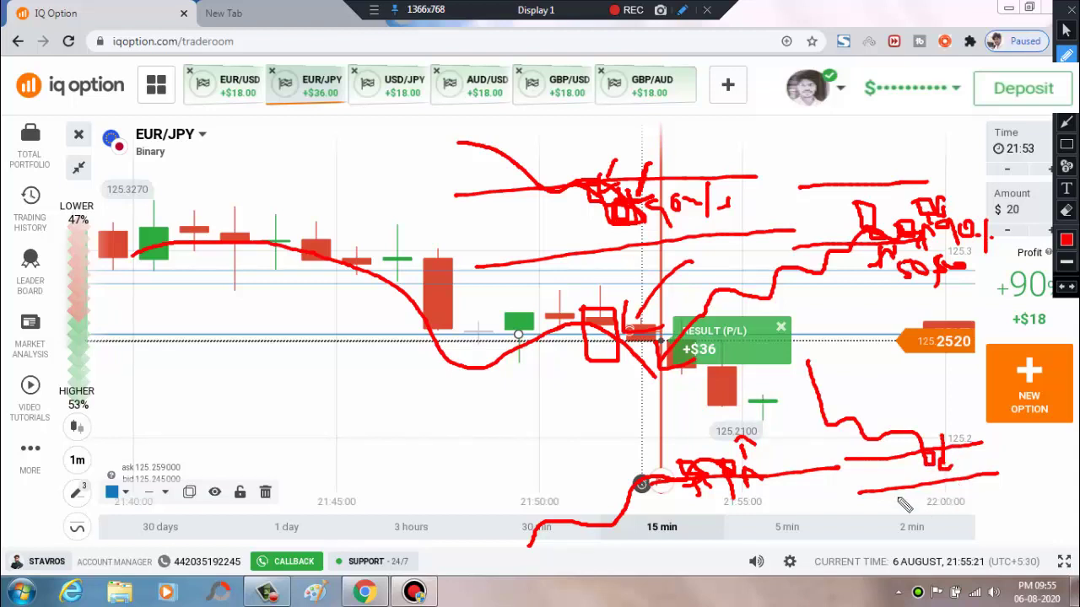